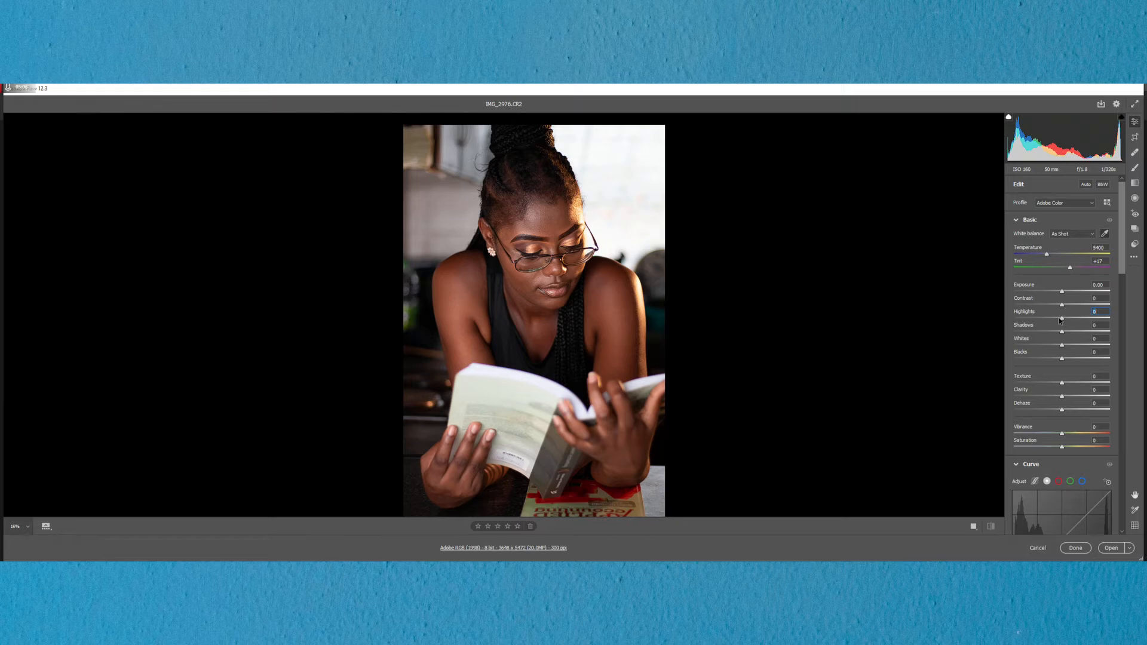
Step: Set the photo's Highlights to -100 and Whites to -96, and inspect the face and background up close
drag(1055, 317, 1009, 320)
drag(1060, 346, 1015, 347)
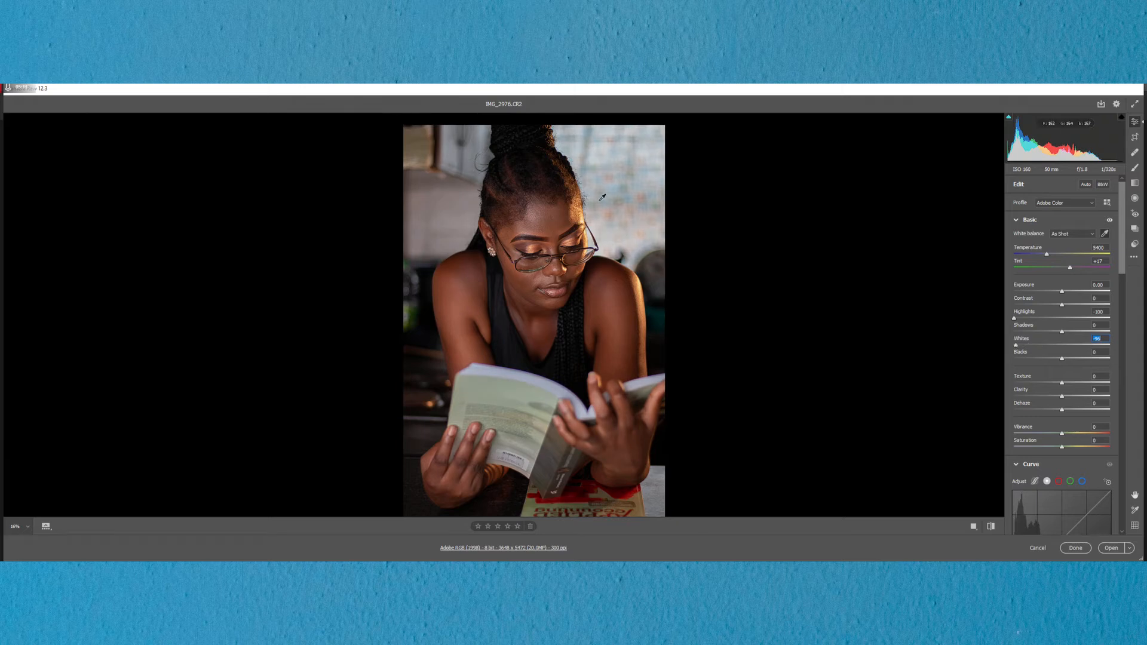
scroll(585, 206, up, 5)
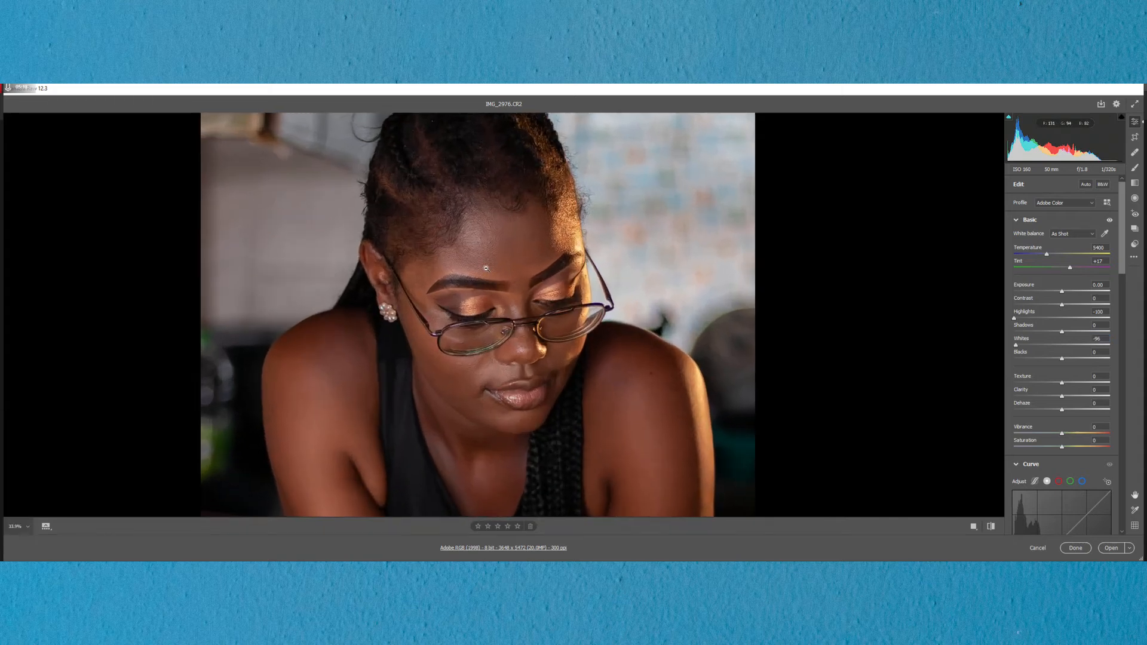
scroll(590, 272, down, 1)
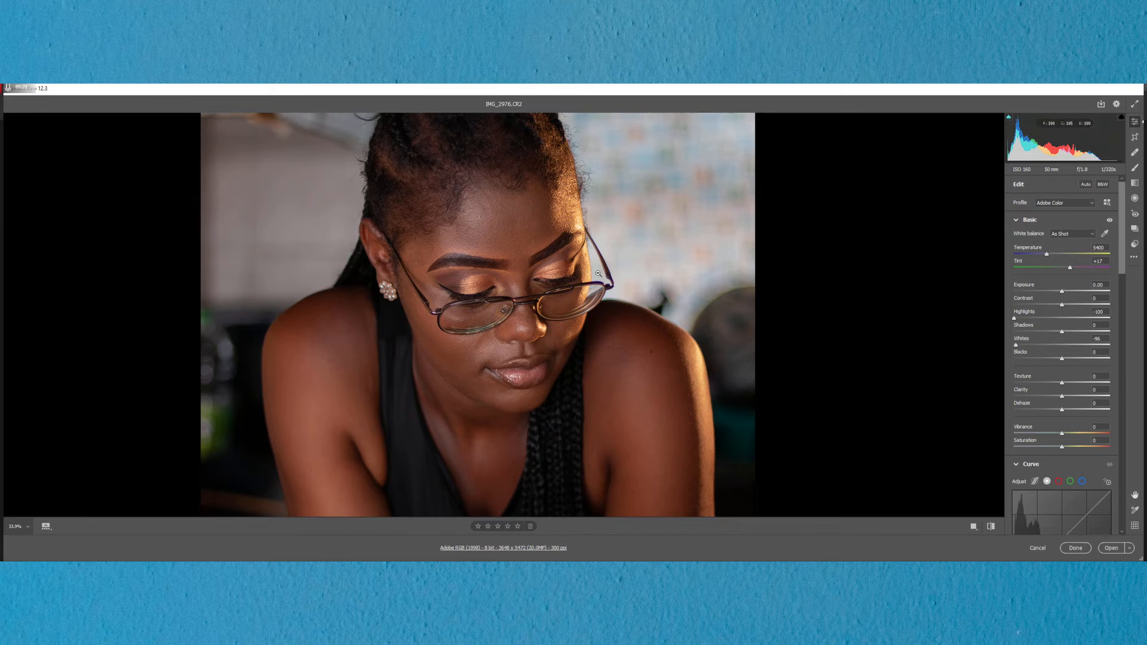
scroll(509, 245, down, 5)
scroll(1122, 246, down, 5)
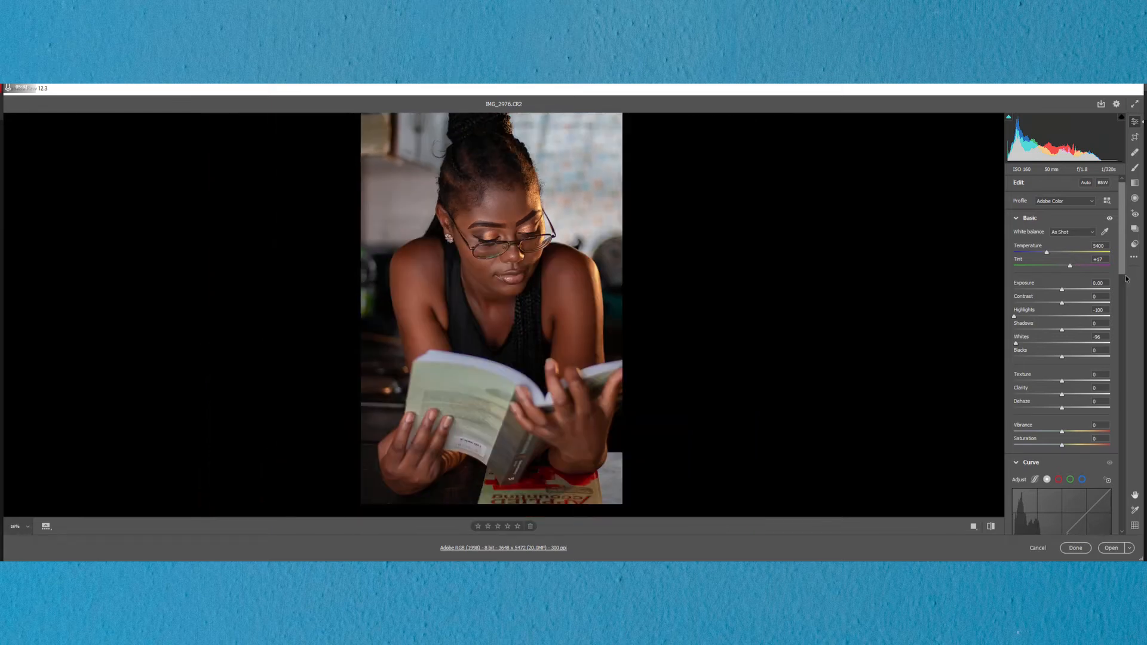
Step: Split-tone the highlights teal with a Hue of 188 and a Saturation of 51
scroll(1130, 323, down, 5)
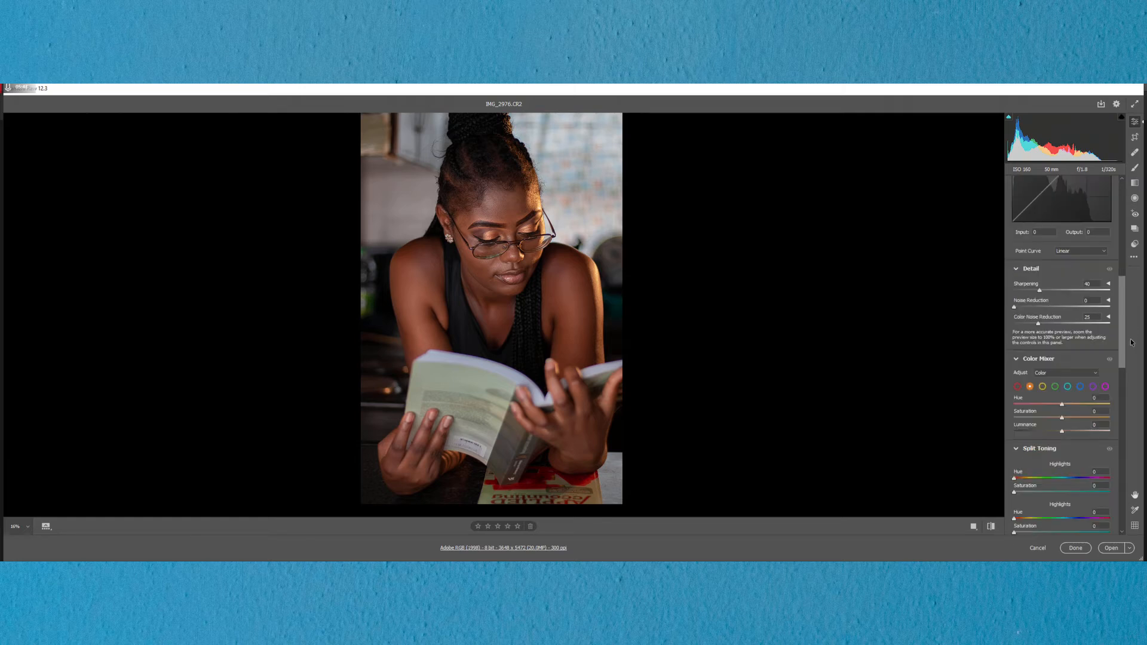
scroll(1132, 358, down, 1)
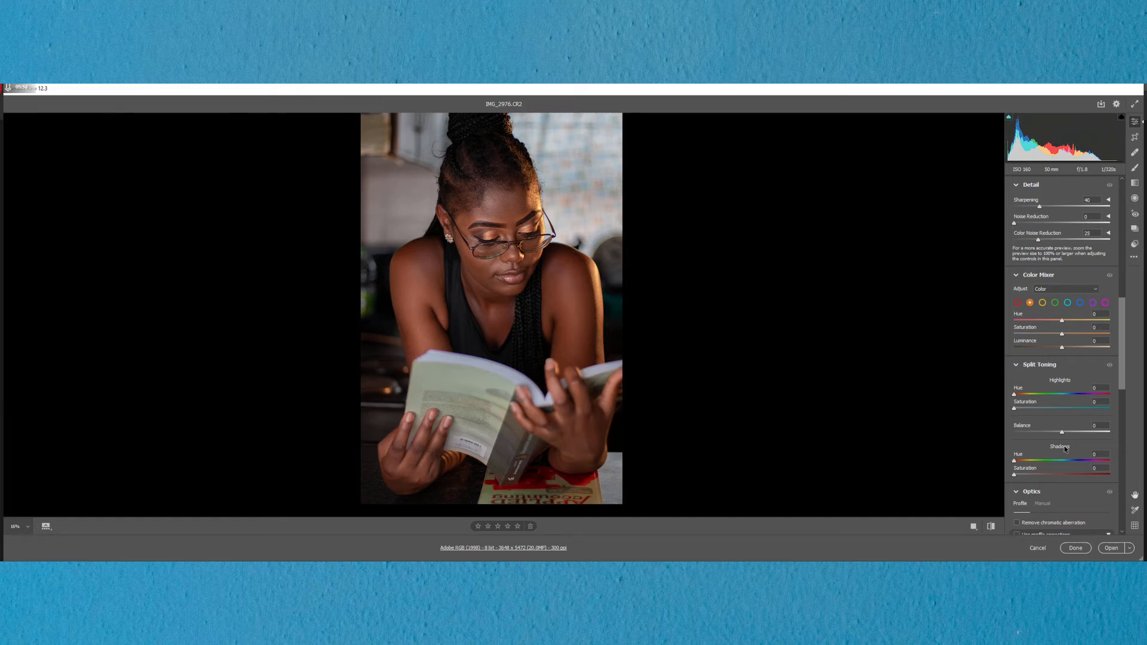
click(1061, 395)
drag(1061, 394, 1064, 396)
drag(1032, 412, 1062, 413)
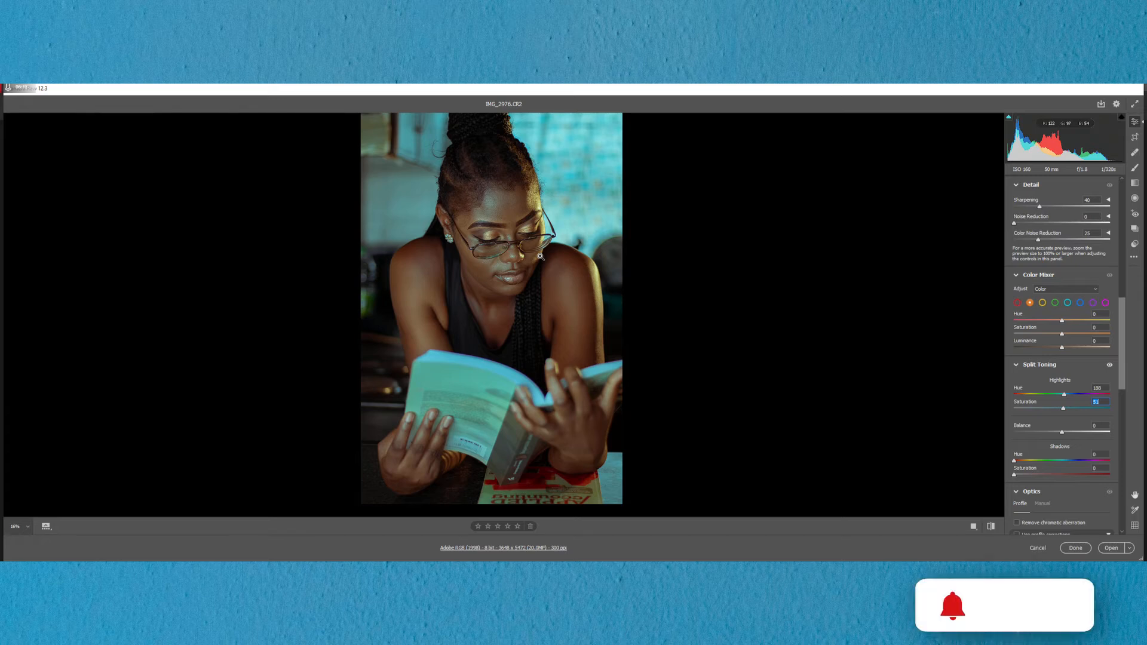
Step: Calibrate the Blue Primary with a Hue of -39 and a Saturation of +52, checking the skin tones in the photo
scroll(1087, 361, down, 3)
scroll(1088, 364, down, 8)
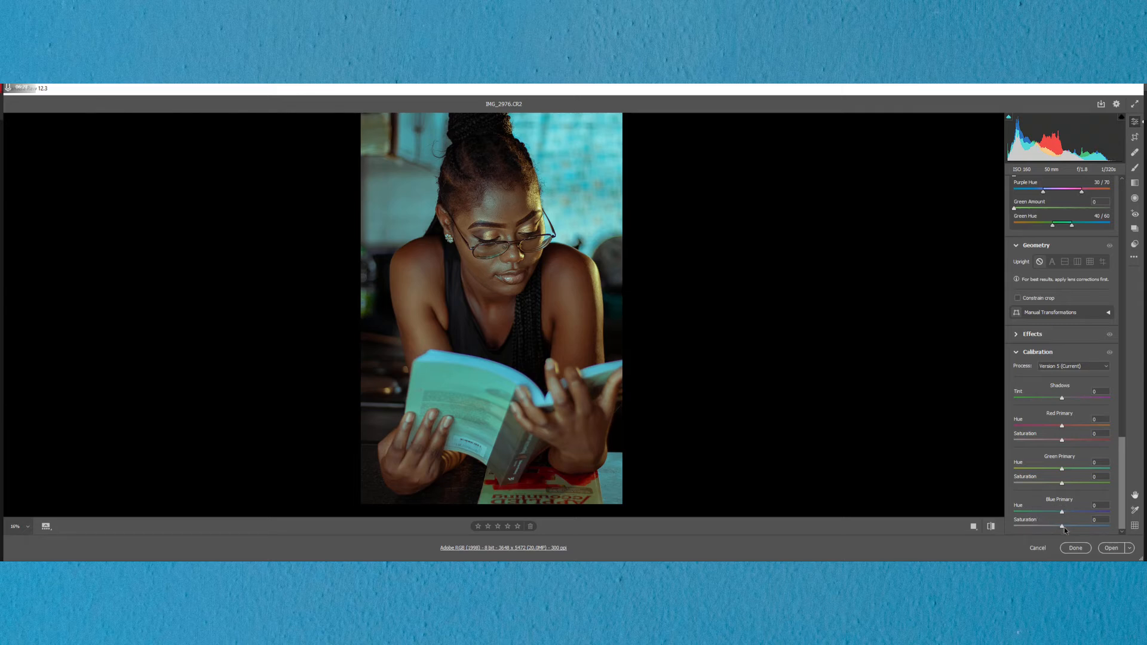
drag(1063, 527, 1088, 528)
drag(1062, 512, 1049, 514)
drag(484, 208, 587, 196)
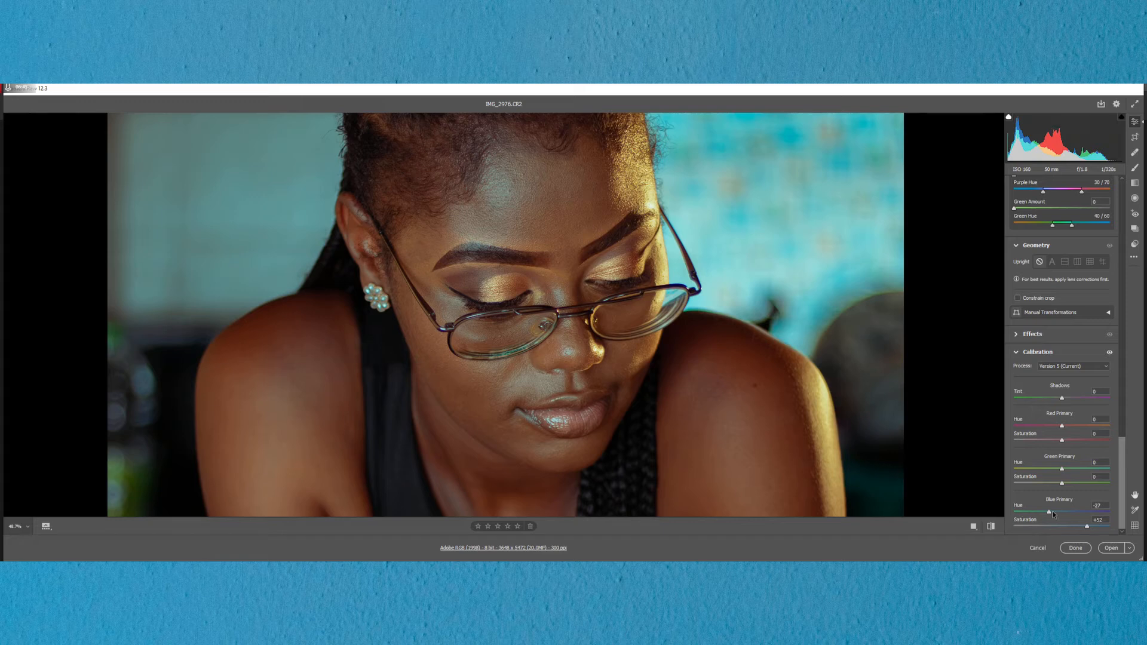
drag(1049, 514, 1044, 515)
drag(1044, 515, 1045, 516)
scroll(527, 251, down, 8)
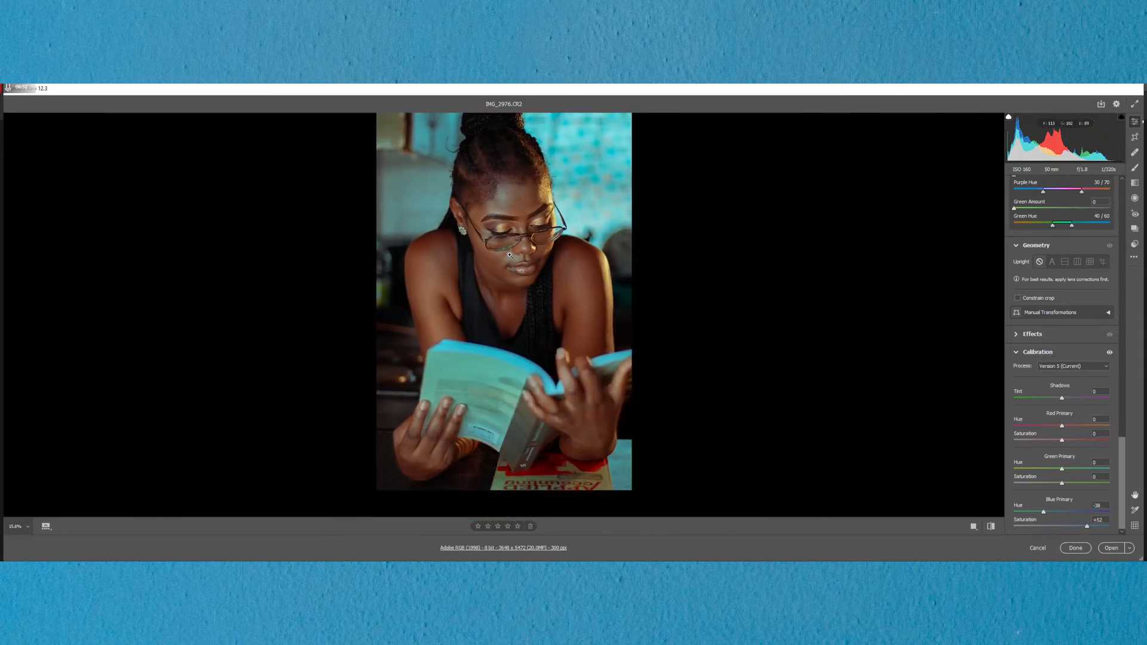
scroll(518, 233, up, 3)
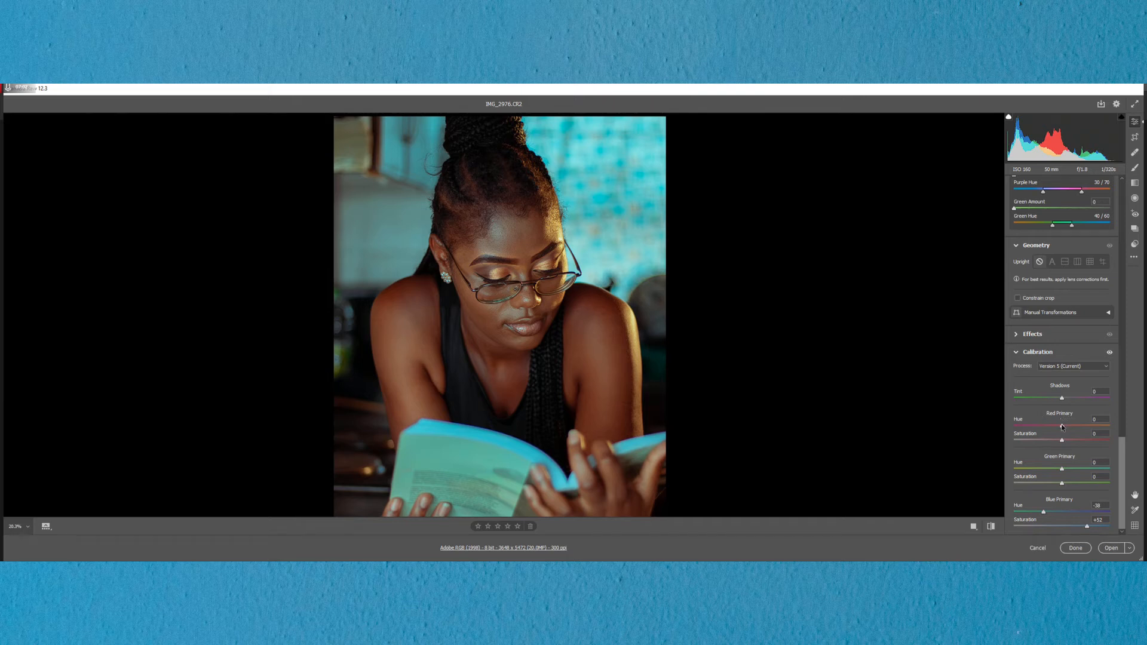
Step: Calibrate the Red Primary with a Hue of +19 and a Saturation of -15
drag(1062, 426, 1073, 427)
drag(1062, 441, 1055, 441)
drag(1073, 424, 1071, 426)
Step: Set the orange range in the Color Mixer to Hue -2 and Saturation +7
scroll(1114, 405, up, 5)
scroll(1114, 395, up, 10)
scroll(1112, 353, up, 5)
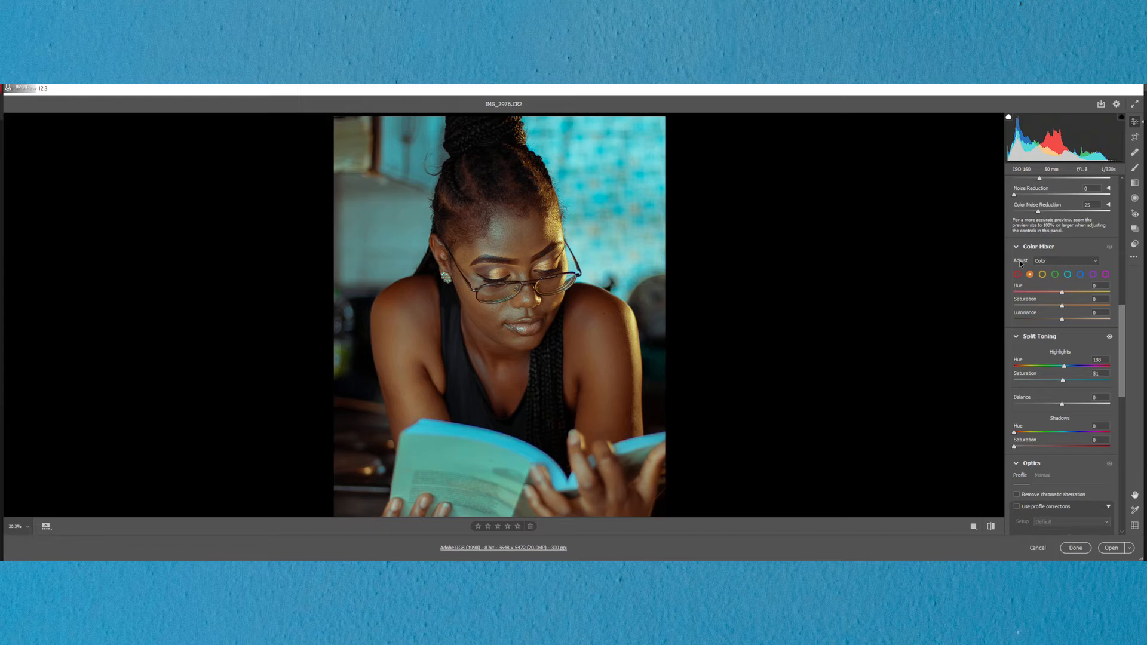
drag(1061, 293, 1059, 292)
drag(1060, 306, 1064, 305)
Step: Set the photo's Exposure to -0.20 and Shadows to +41
scroll(1102, 180, up, 10)
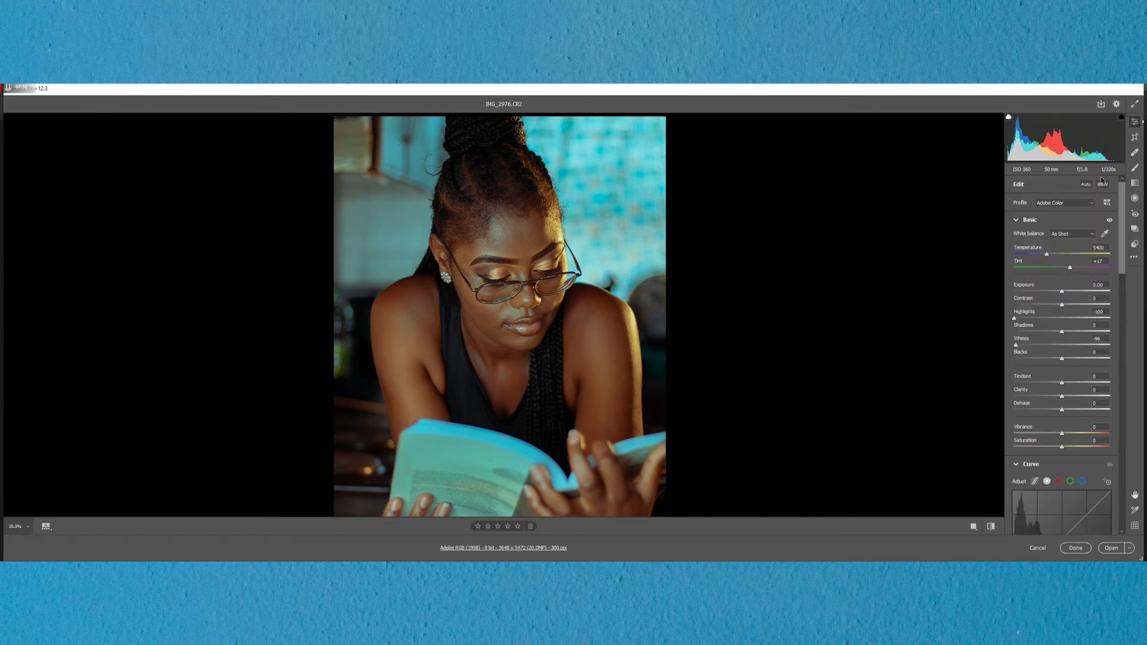
click(1106, 285)
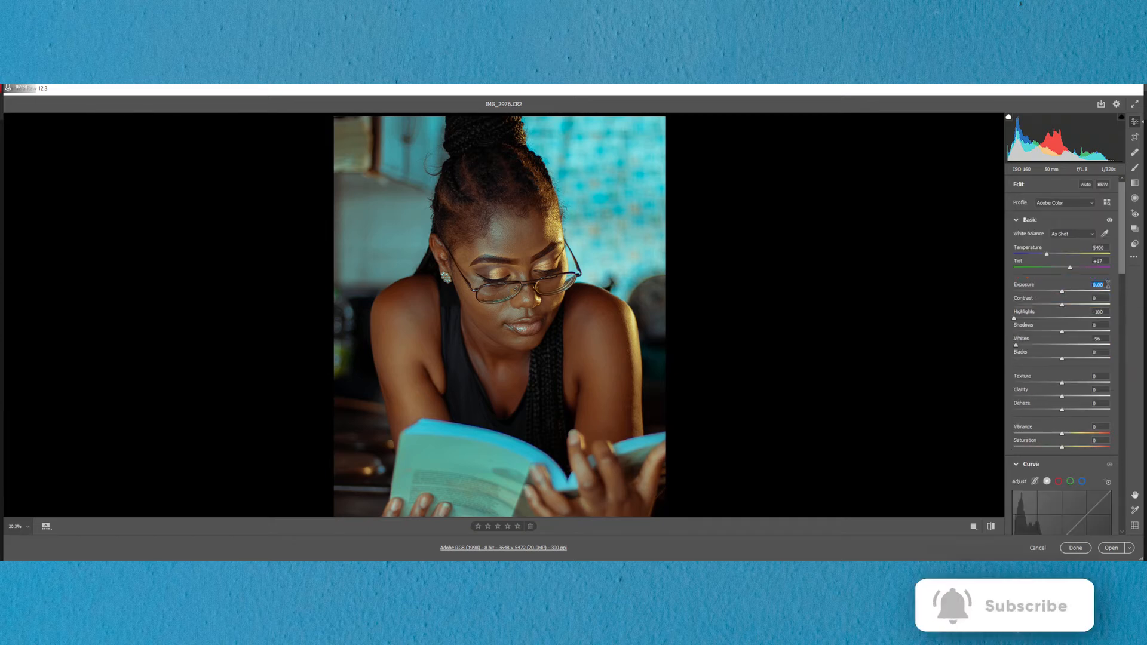
key(Up)
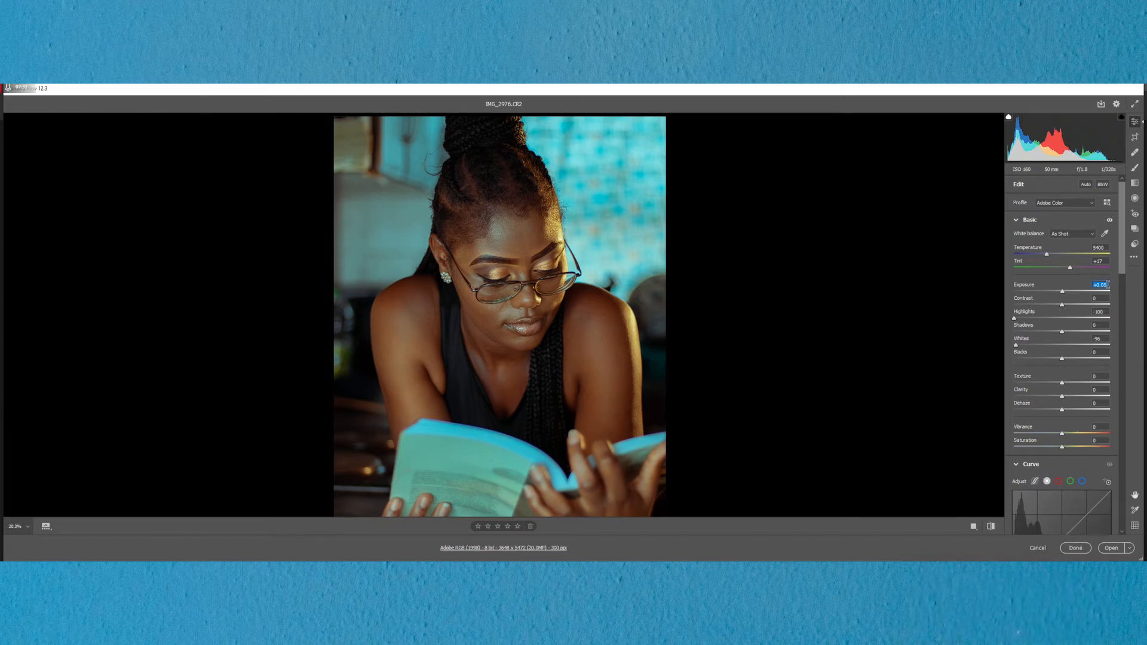
drag(1061, 332, 1090, 333)
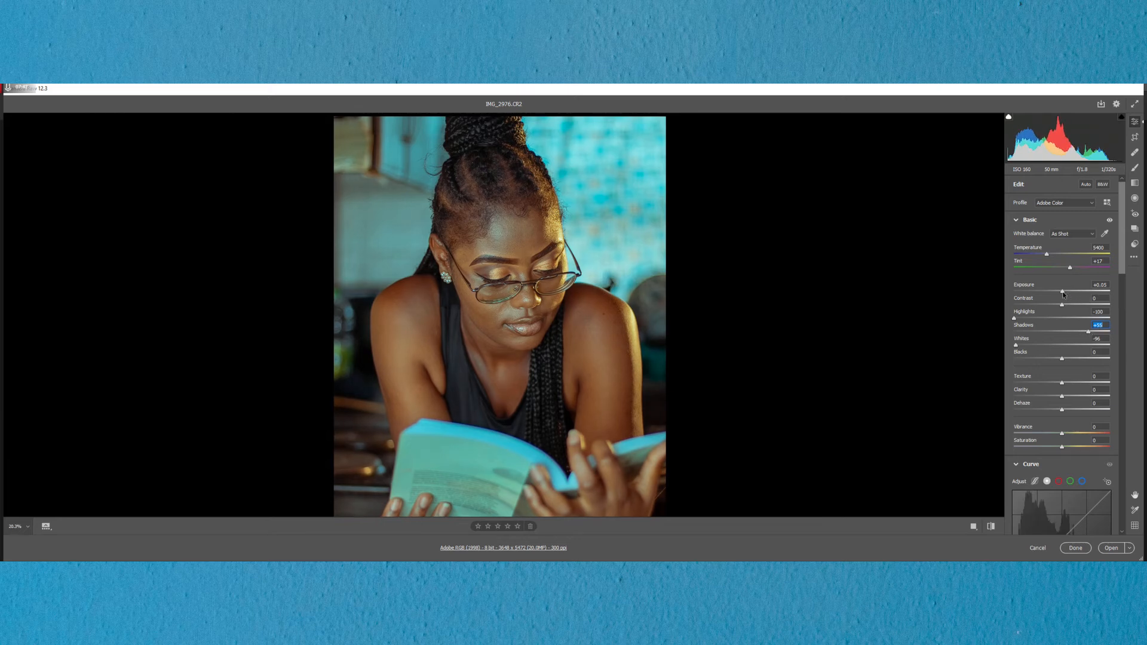
drag(1062, 294, 1060, 294)
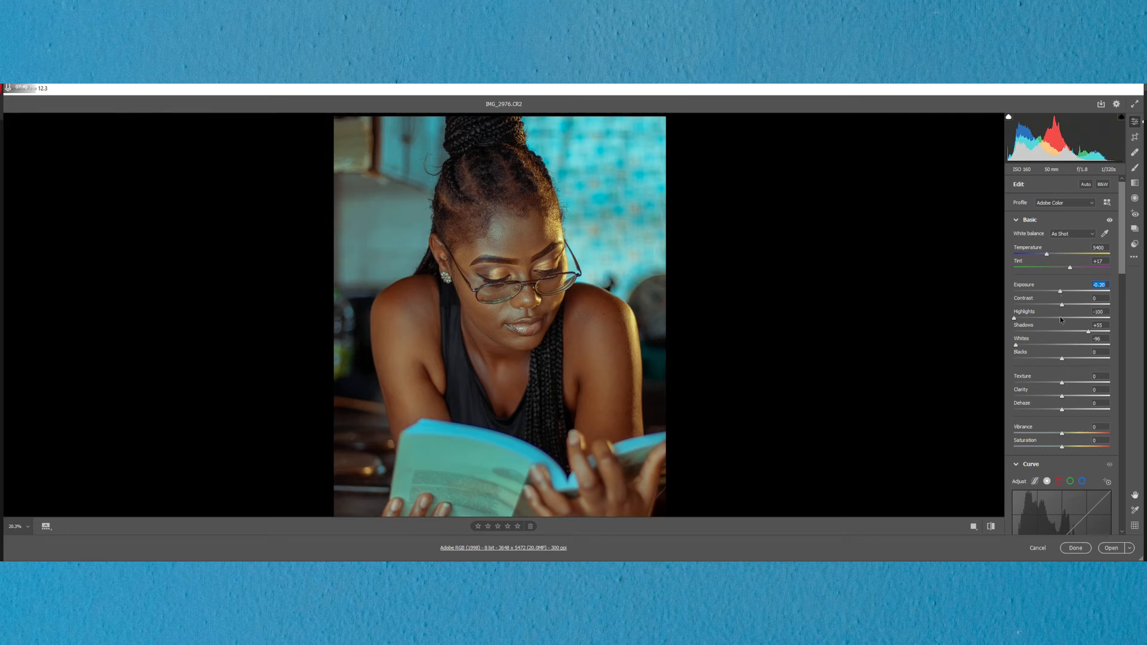
drag(1088, 332, 1082, 332)
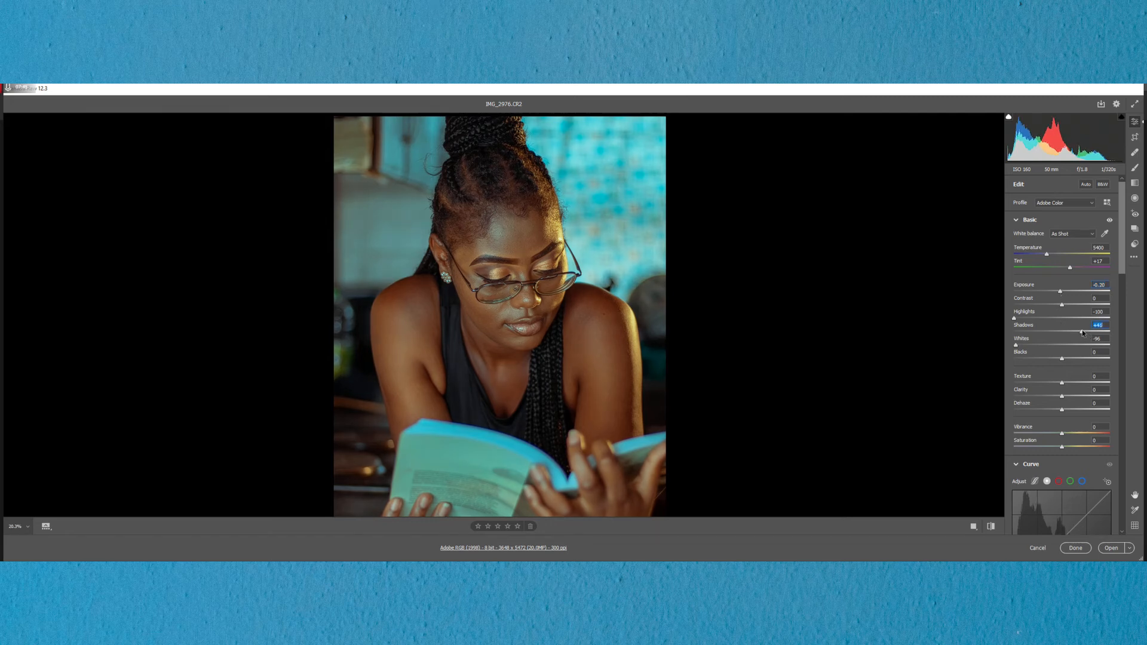
Step: Bring more of the photo into view and compare the before and after versions side by side
scroll(606, 266, down, 1)
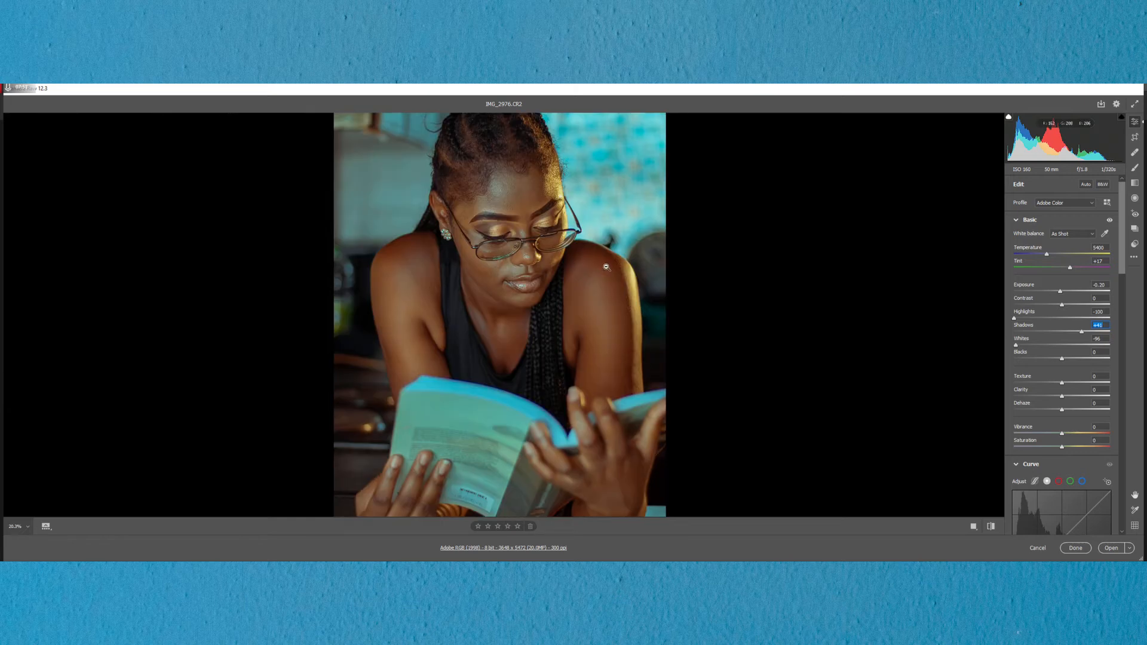
scroll(551, 239, down, 2)
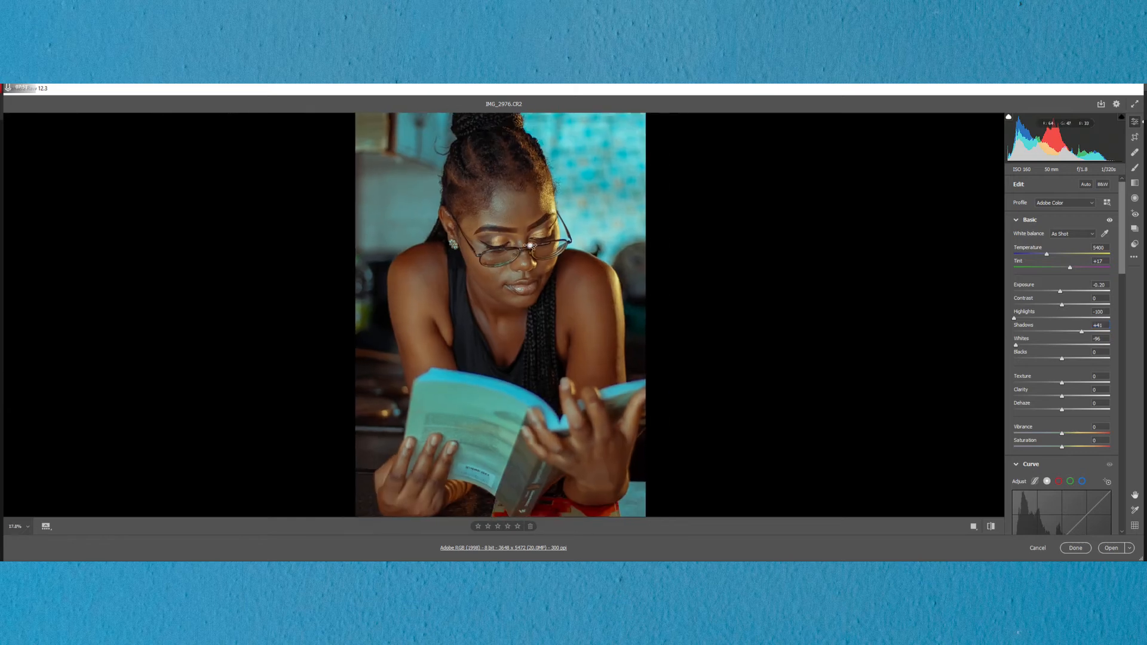
click(973, 528)
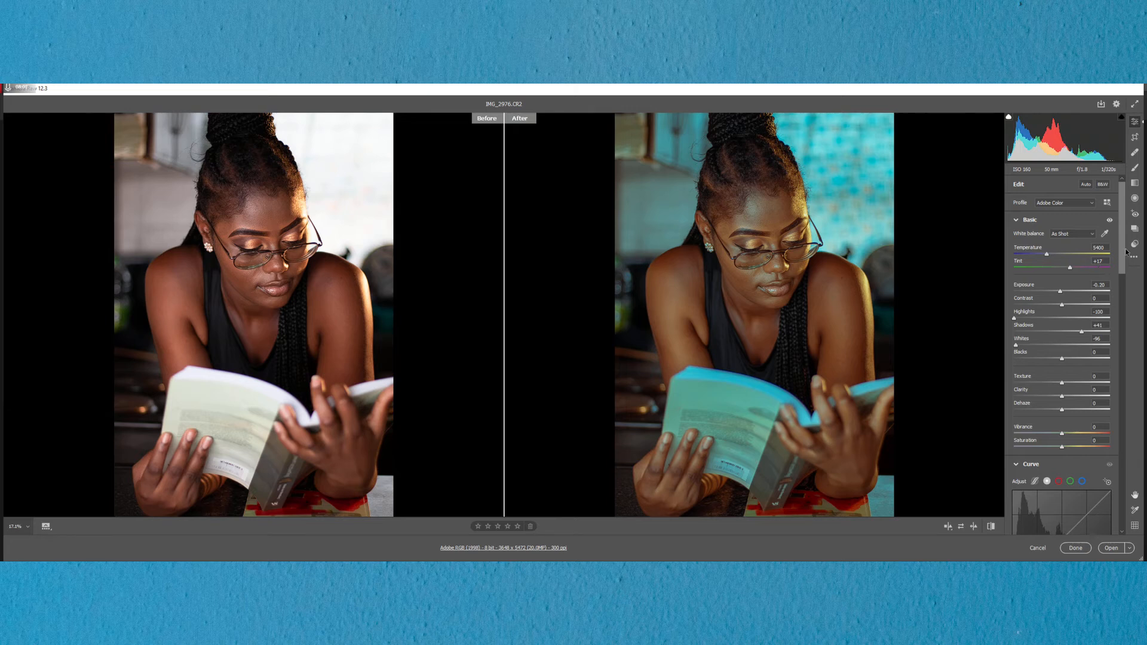
Step: Shift the split-toning highlights Hue to 200 for a bluer background
drag(1121, 252, 1121, 365)
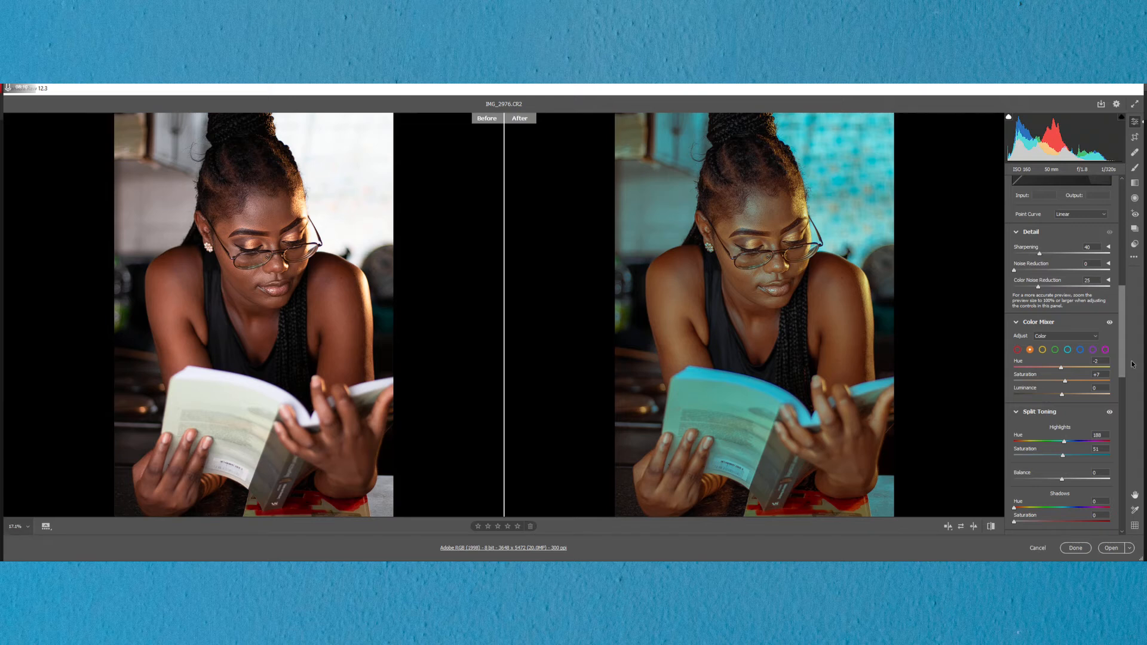
scroll(1119, 356, down, 1)
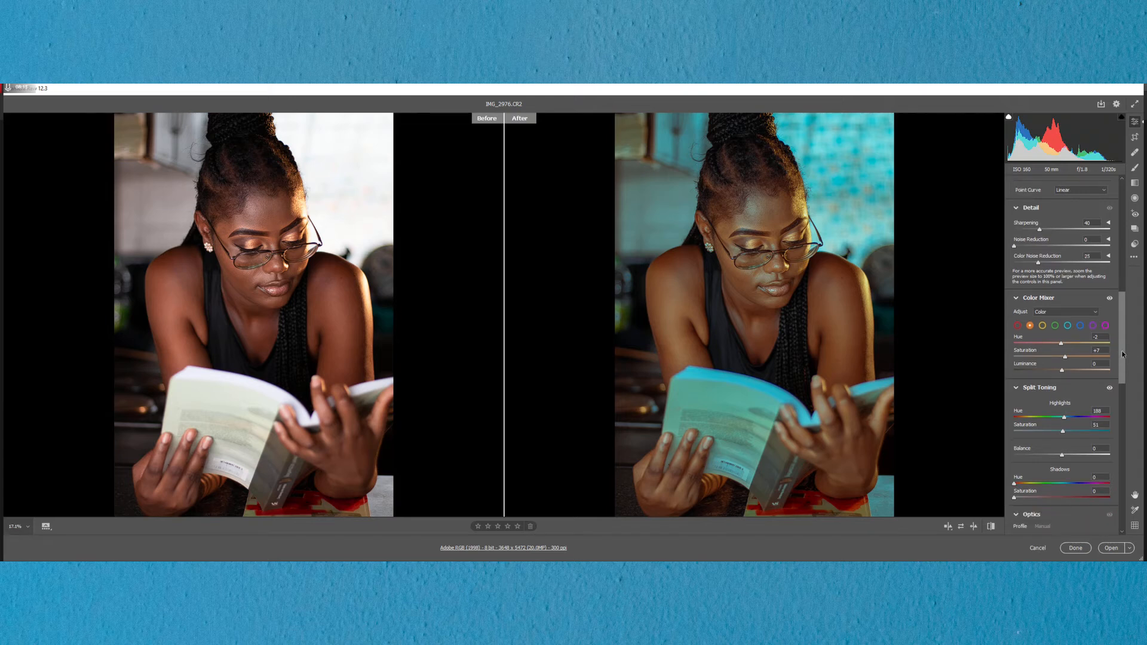
scroll(1124, 358, down, 1)
drag(1064, 404, 1069, 401)
drag(1068, 403, 1066, 402)
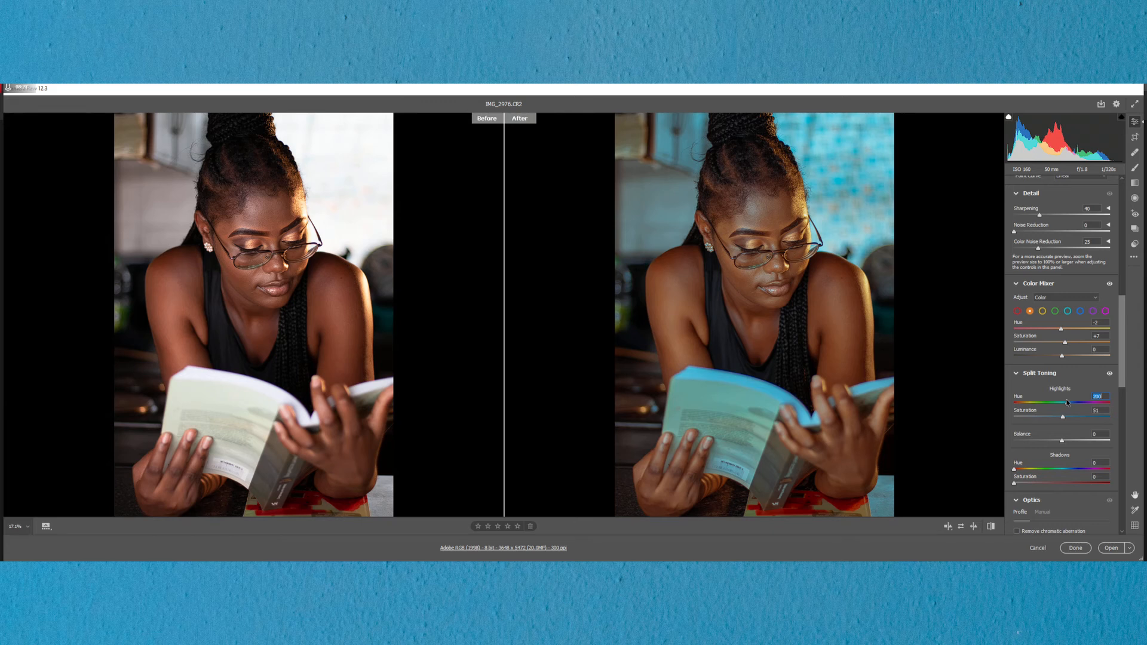
Step: On the blue channel curve, raise the black point to output 13 and add a point at input 74, output 73
drag(1118, 359, 1123, 300)
click(1083, 258)
drag(1012, 367, 1012, 361)
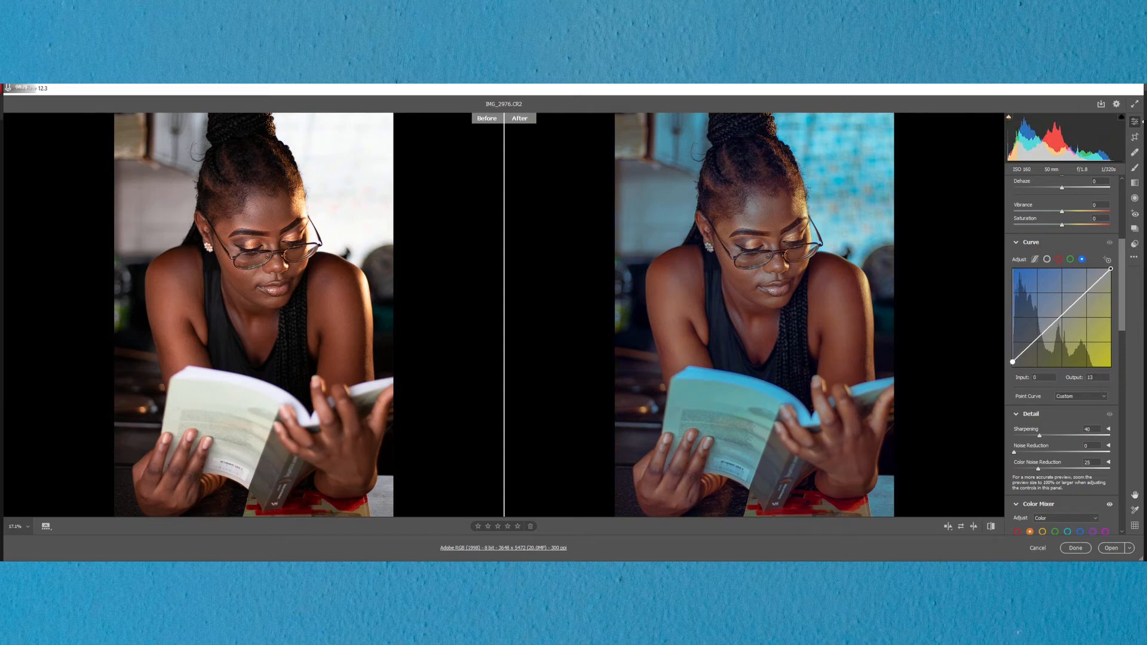
click(1035, 343)
drag(1035, 343, 1041, 338)
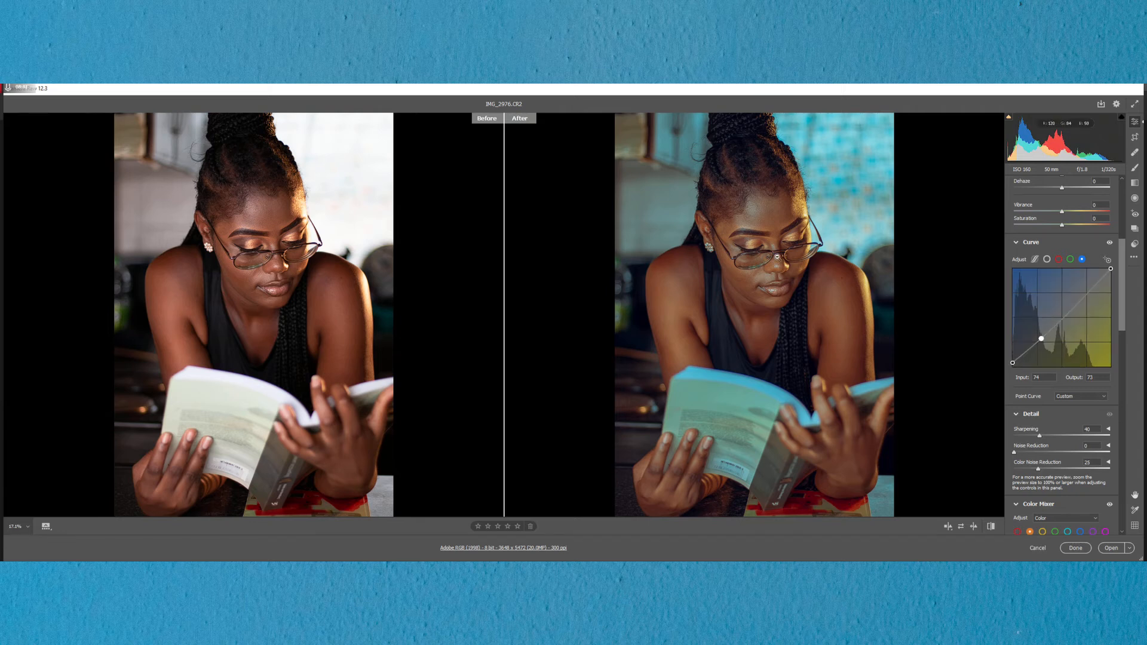
Step: Set the orange range in the Color Mixer to Hue +3 and Saturation +20
click(786, 262)
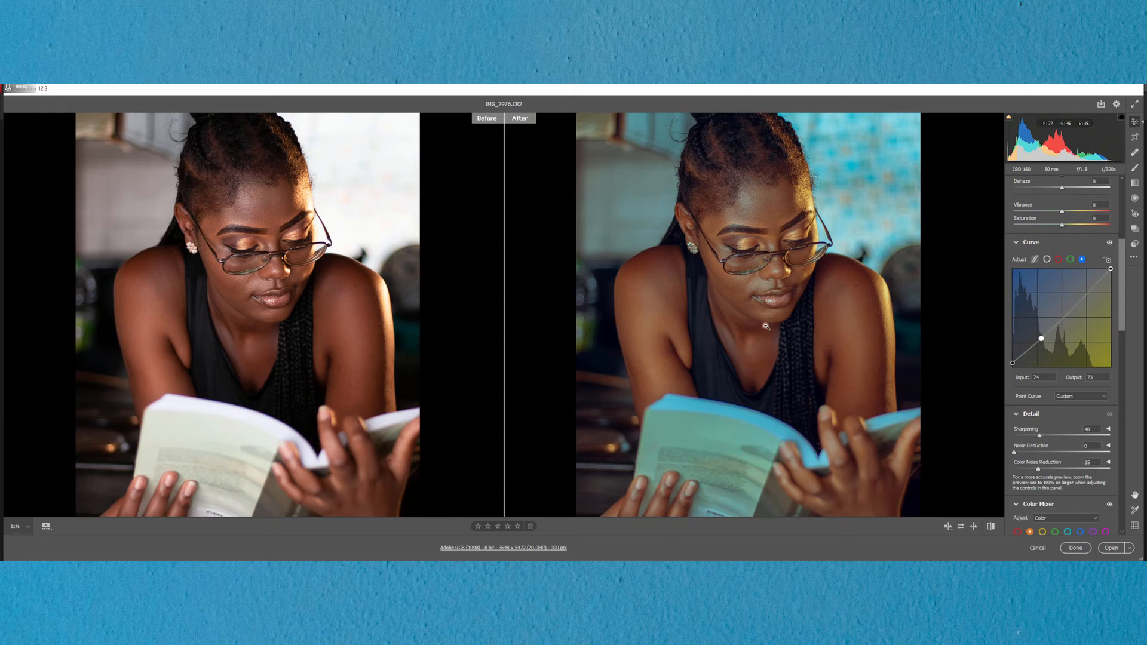
drag(1123, 295, 1124, 332)
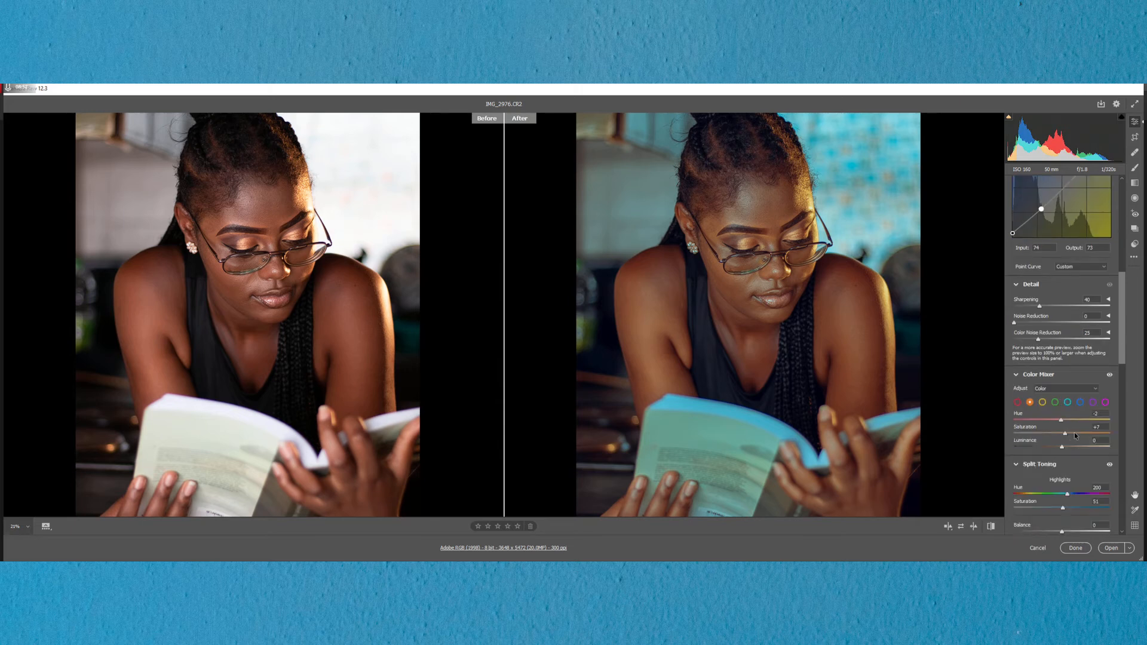
mouse_move(1065, 434)
mouse_down()
mouse_move(1051, 431)
mouse_move(1072, 432)
mouse_move(1052, 421)
mouse_move(1063, 421)
mouse_up()
Step: Refine the Blue Primary calibration to Hue -44 and Saturation +54
drag(1121, 350, 1118, 528)
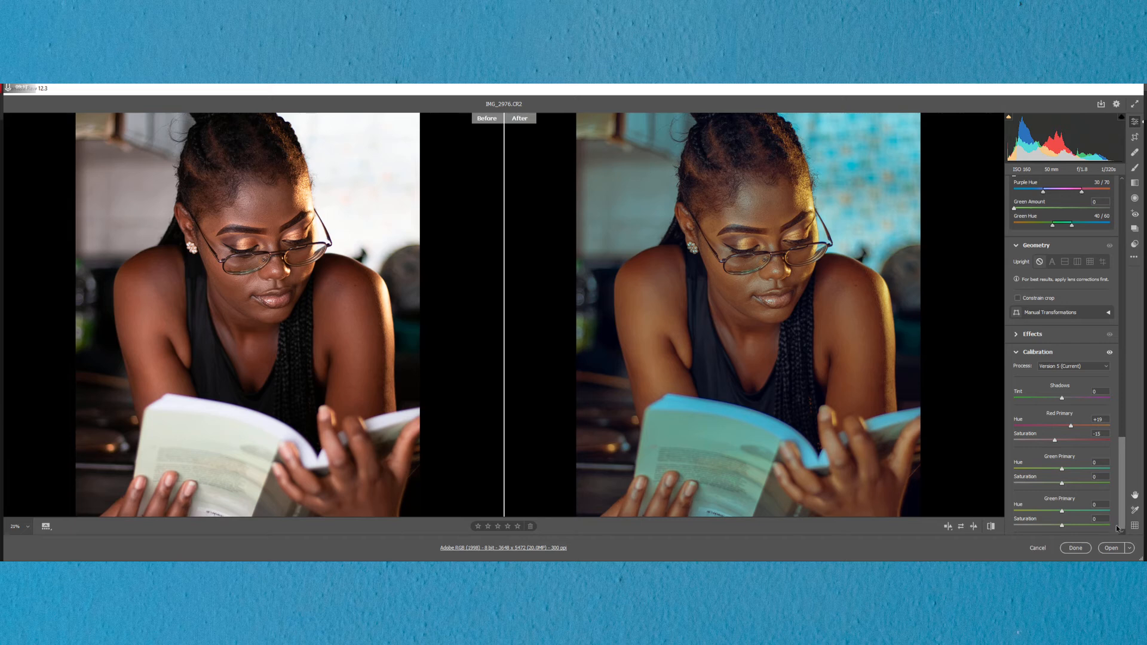
drag(1044, 512, 1087, 527)
click(1087, 526)
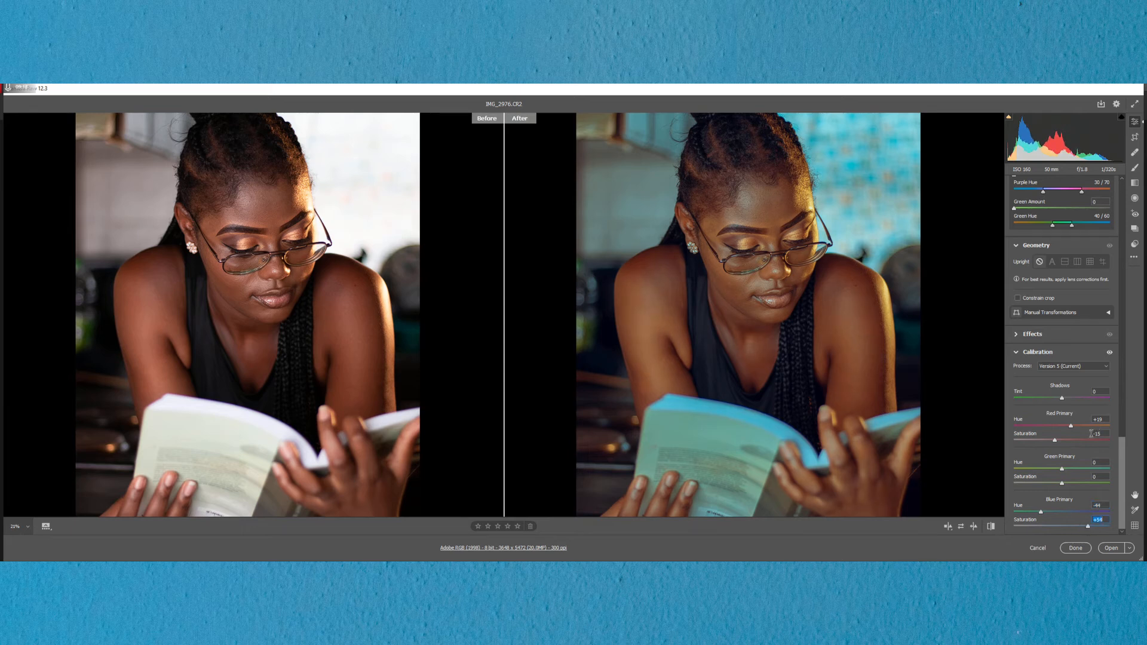
Step: Refine the Red Primary calibration to Hue +24 and Saturation -20
drag(1070, 428, 1070, 427)
drag(1055, 443, 1053, 442)
scroll(771, 253, down, 1)
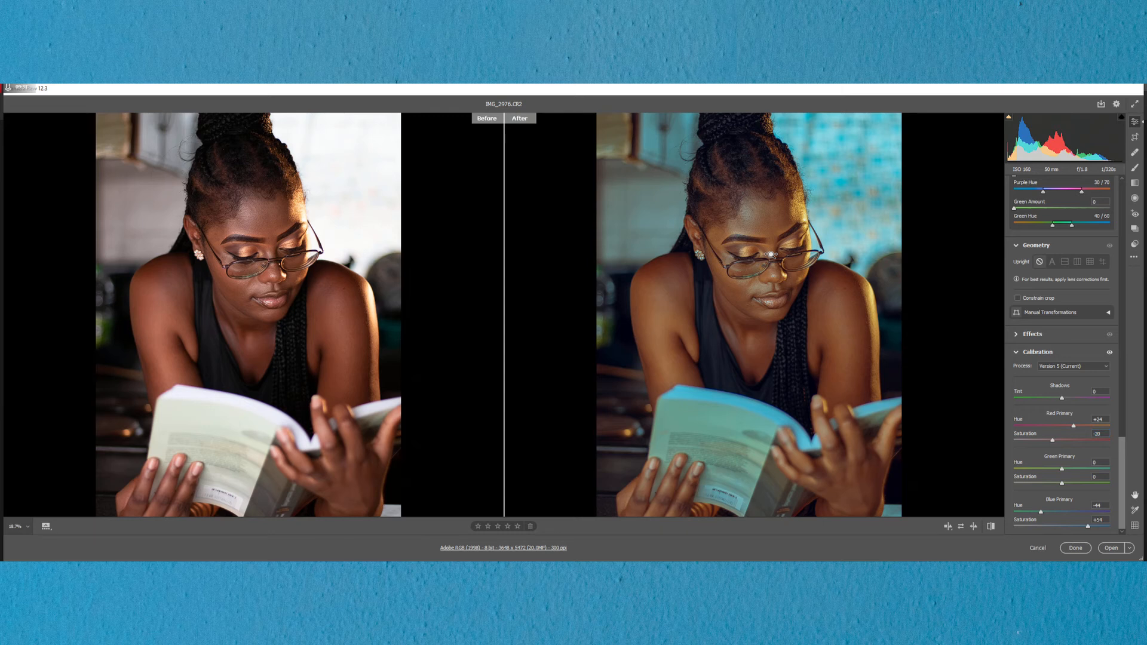
Step: Ease the photo's basic Highlights adjustment to about -78
drag(1120, 462, 1121, 460)
scroll(1106, 362, up, 15)
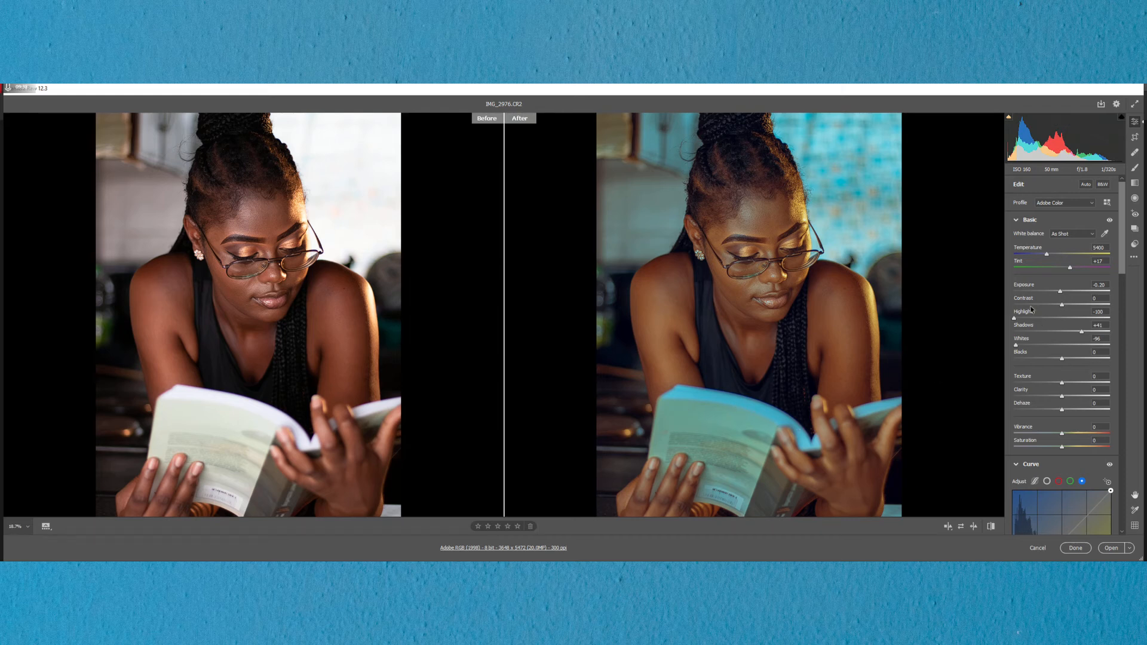
click(1016, 319)
drag(1017, 319, 1025, 319)
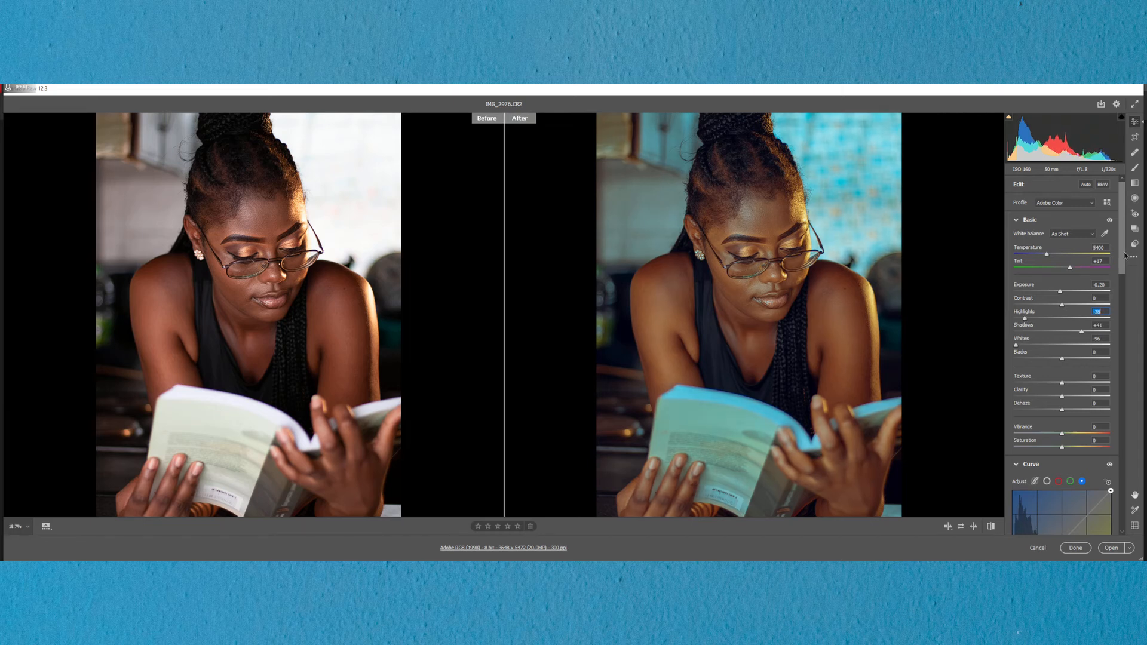
Step: Set the Split Toning highlights Saturation to 54 and the shadows to Hue 54 and Saturation 4
drag(1123, 257, 1118, 317)
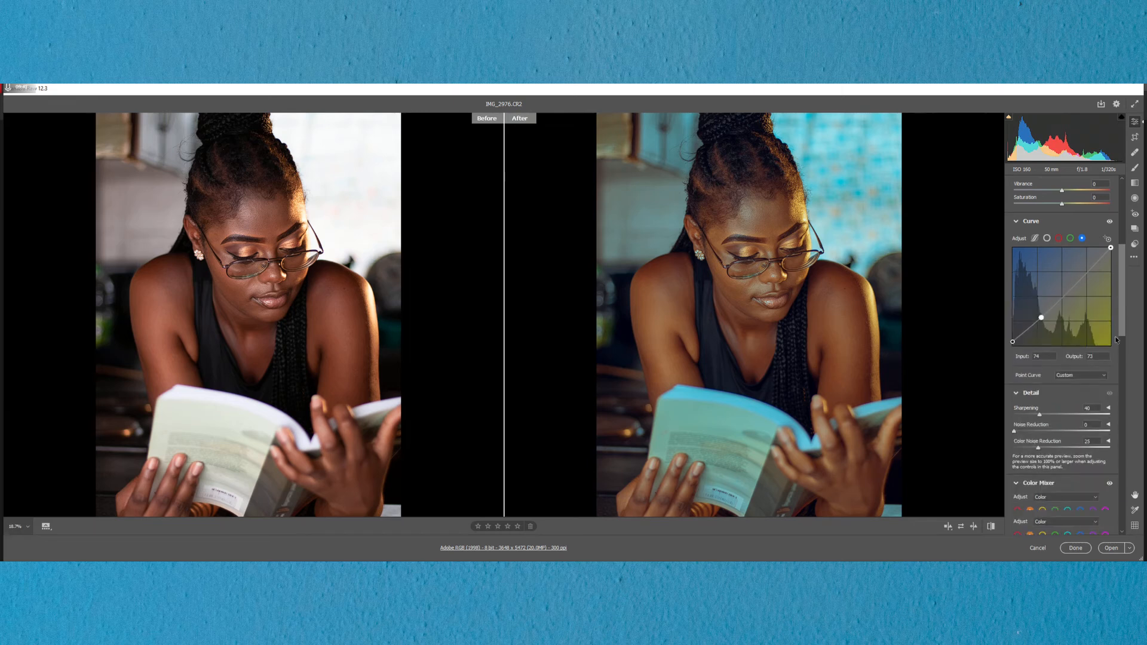
scroll(1114, 345, down, 5)
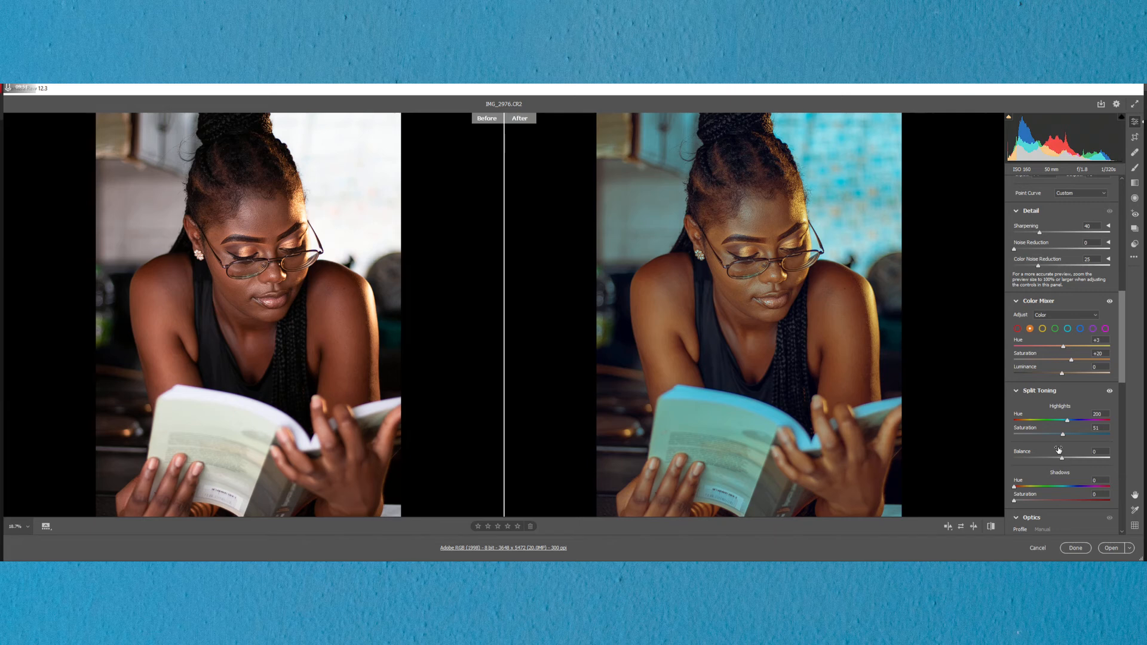
drag(1062, 437, 1008, 435)
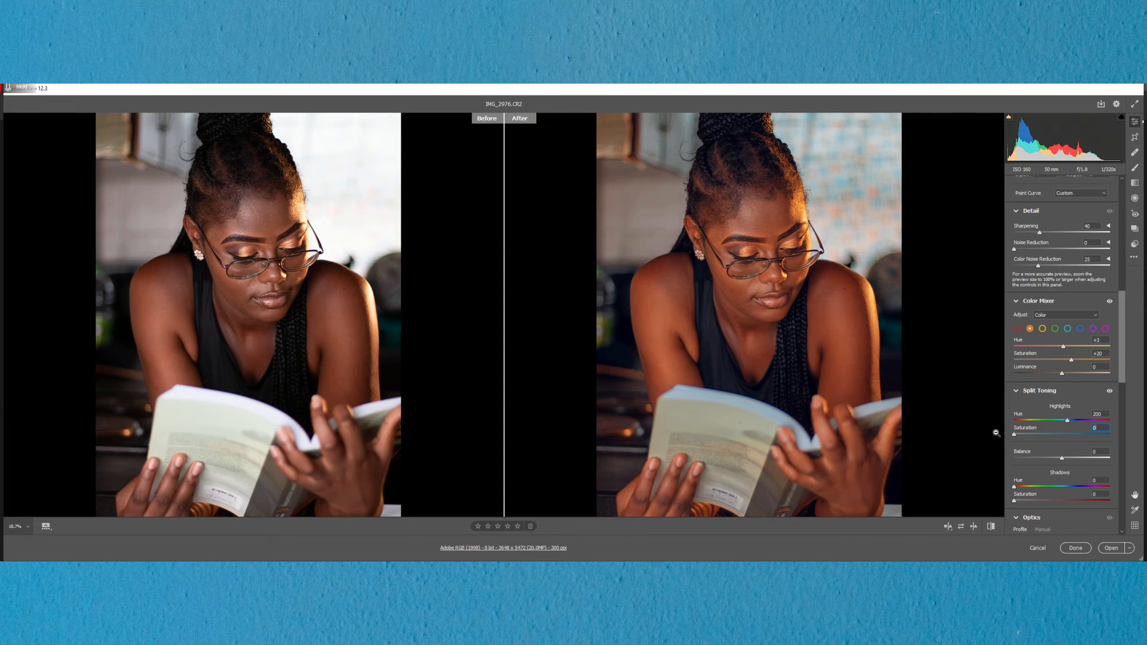
drag(1013, 434, 1059, 434)
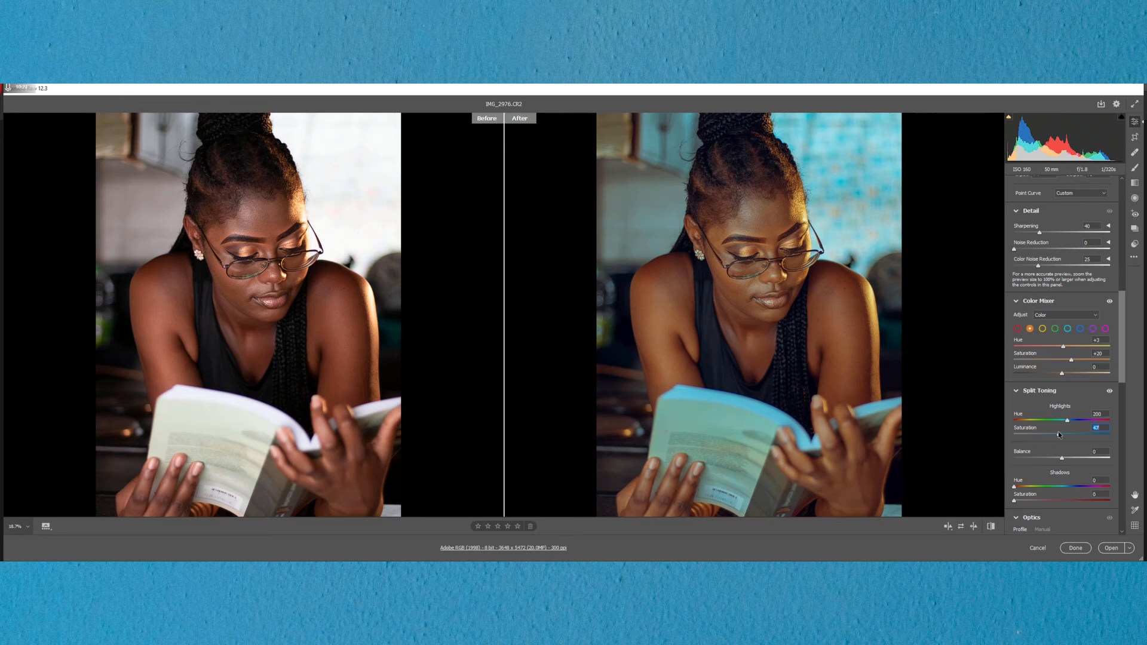
drag(1059, 434, 1065, 434)
mouse_move(1014, 487)
mouse_down()
mouse_move(1028, 487)
mouse_move(1025, 501)
mouse_move(1038, 486)
mouse_move(1018, 500)
mouse_up()
Step: Open the graded raw portrait in Photoshop as a normal image
scroll(718, 233, down, 2)
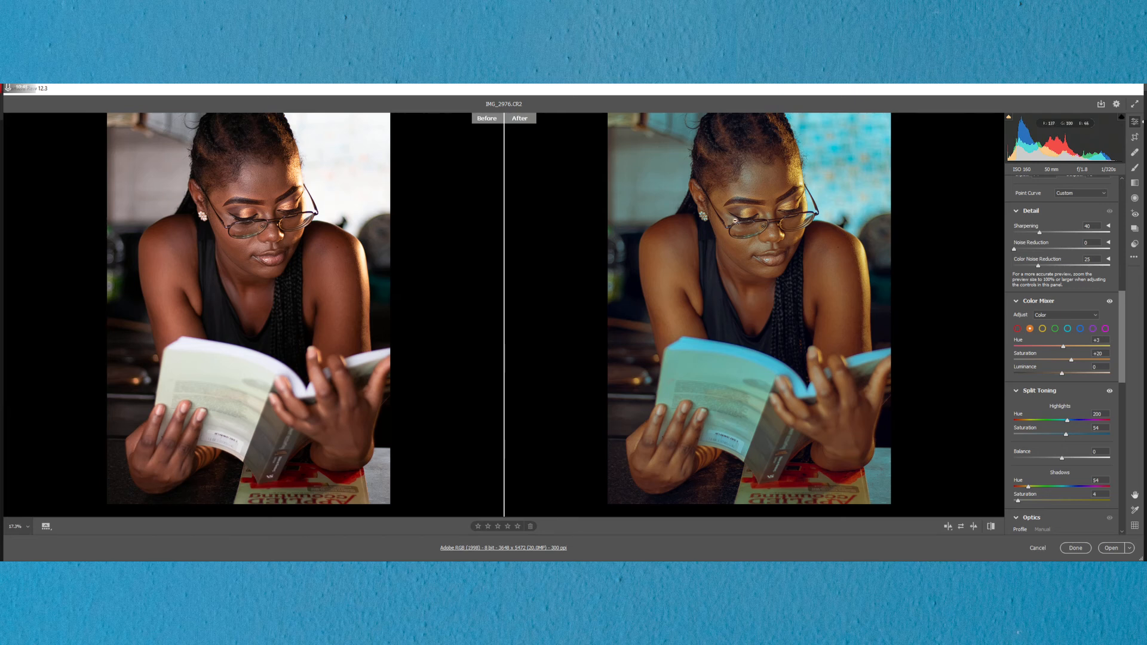
scroll(760, 277, up, 1)
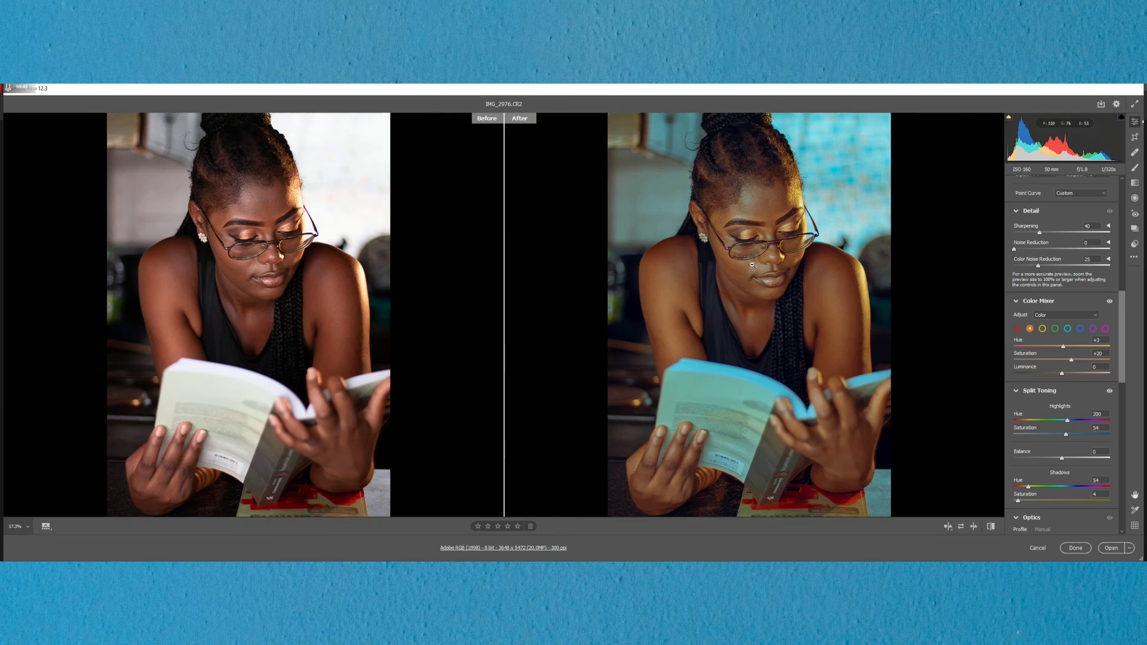
click(1110, 548)
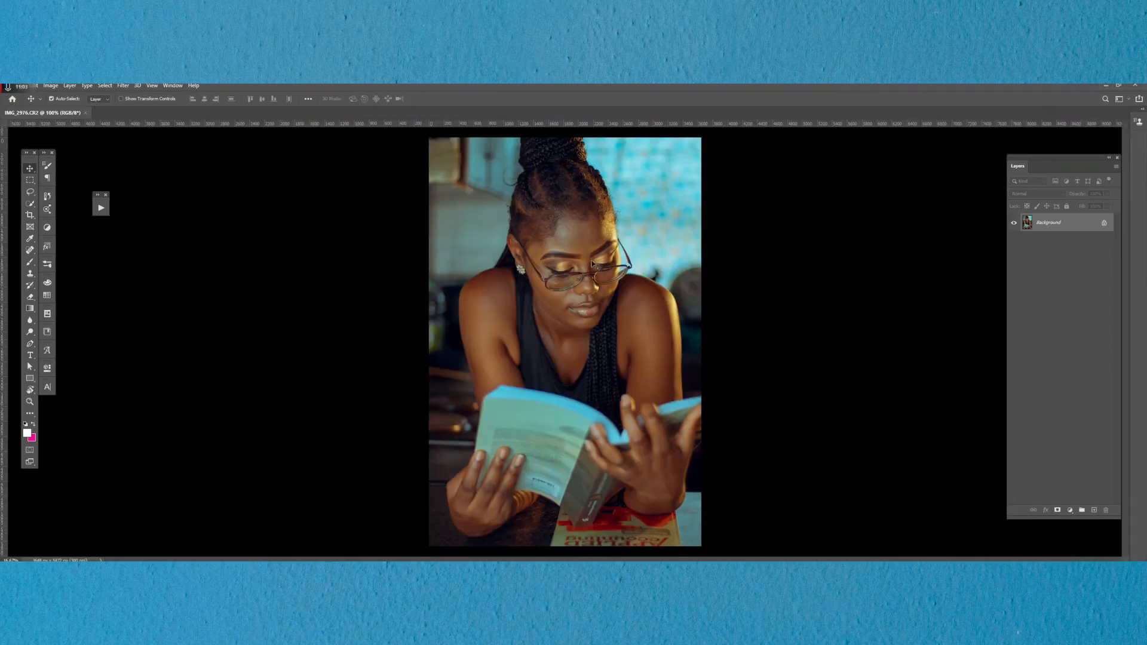
Step: Add a Color Balance adjustment layer above the Background and place its properties beside the portrait
click(1070, 509)
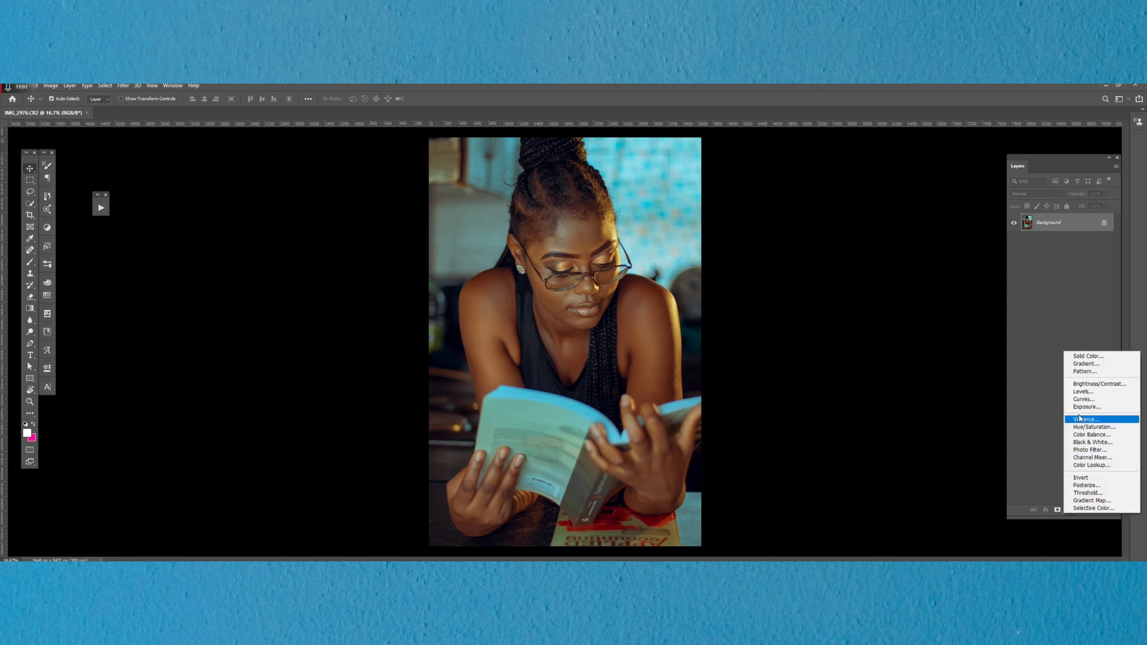
click(1090, 435)
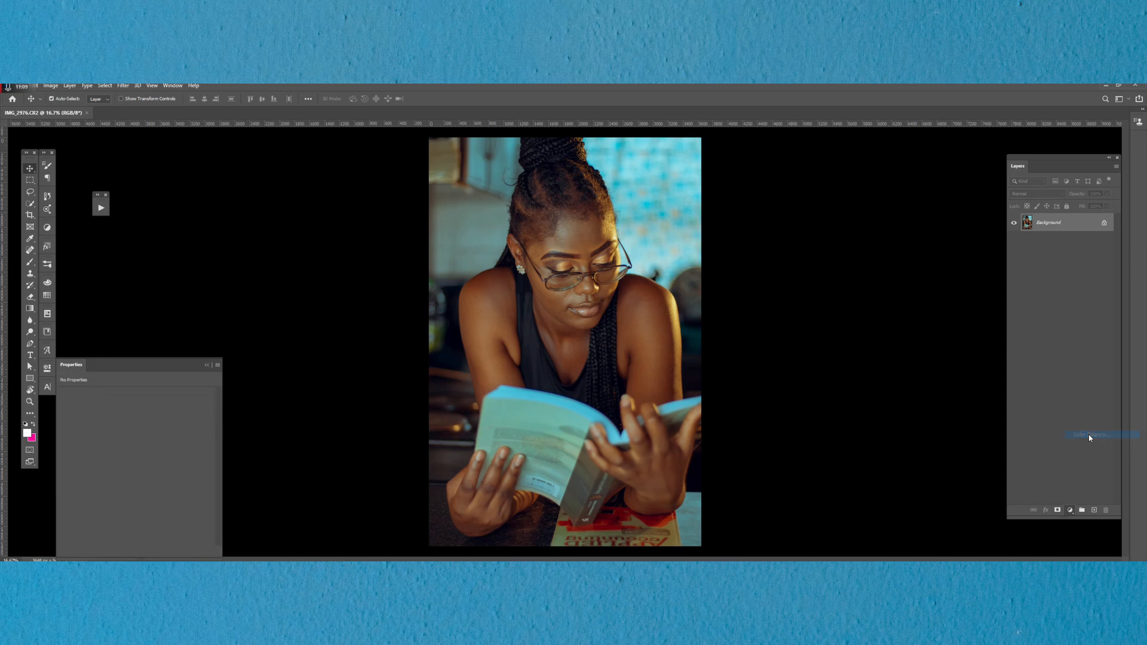
drag(74, 366, 778, 206)
Step: Shift the Color Balance highlights slightly toward red, toward green by about +3 and toward blue by +11
click(798, 240)
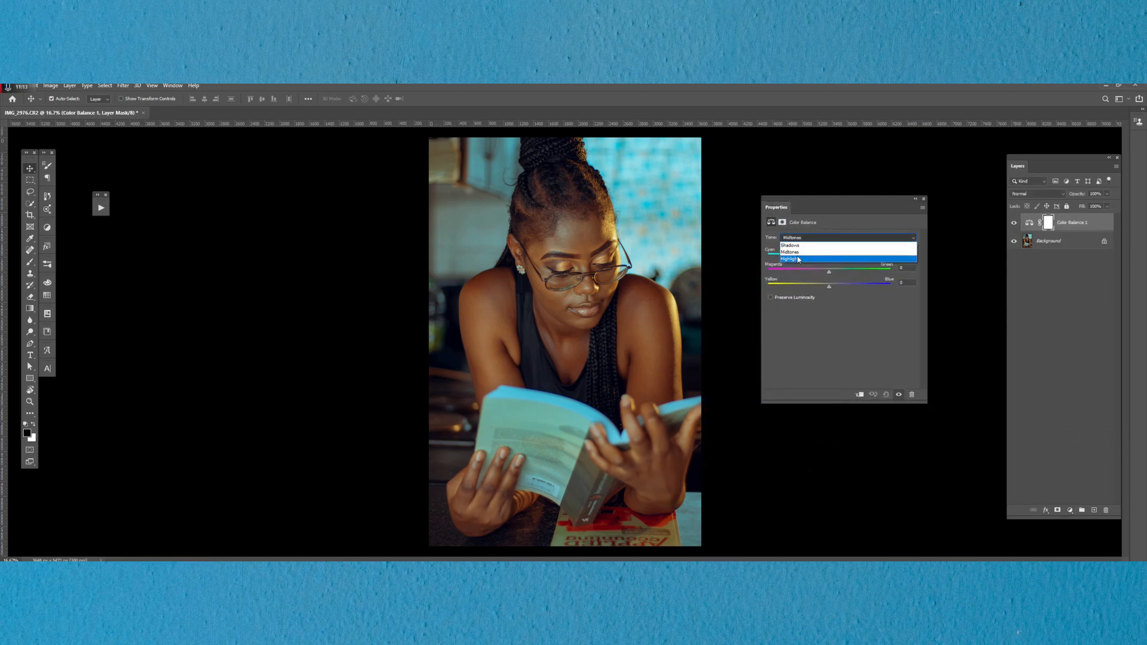
click(812, 261)
drag(828, 286, 835, 289)
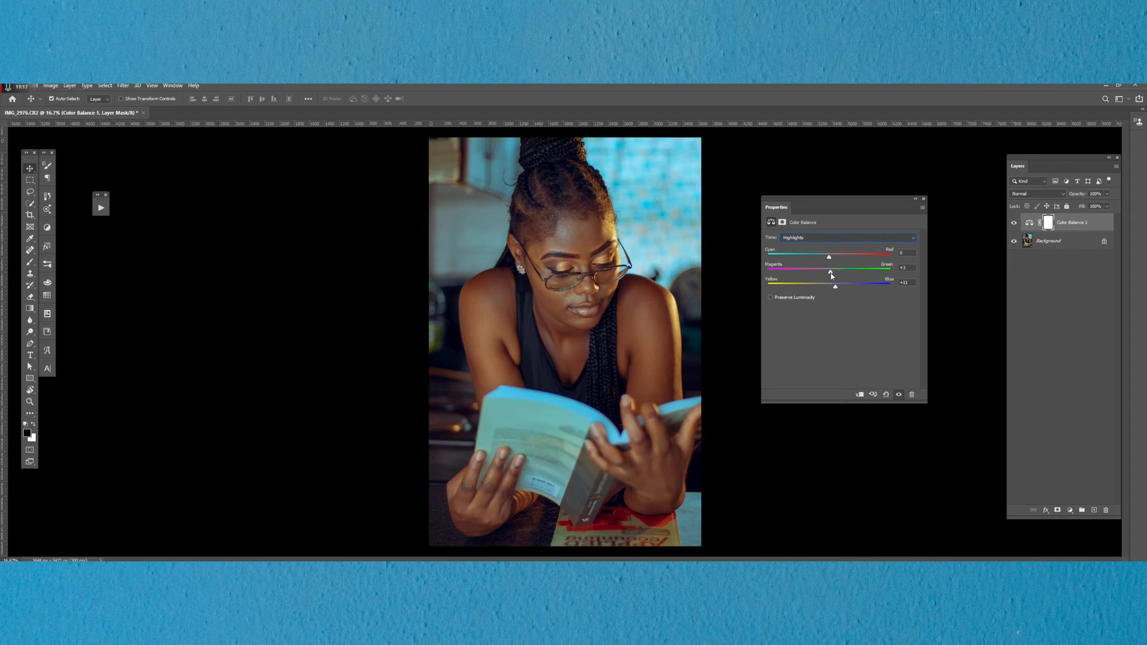
drag(829, 259, 837, 260)
Step: Set the Color Balance midtones to Red +5, Green +7 and Blue +8, and lower the layer's opacity to about 88%
click(806, 238)
click(804, 252)
drag(830, 289, 830, 249)
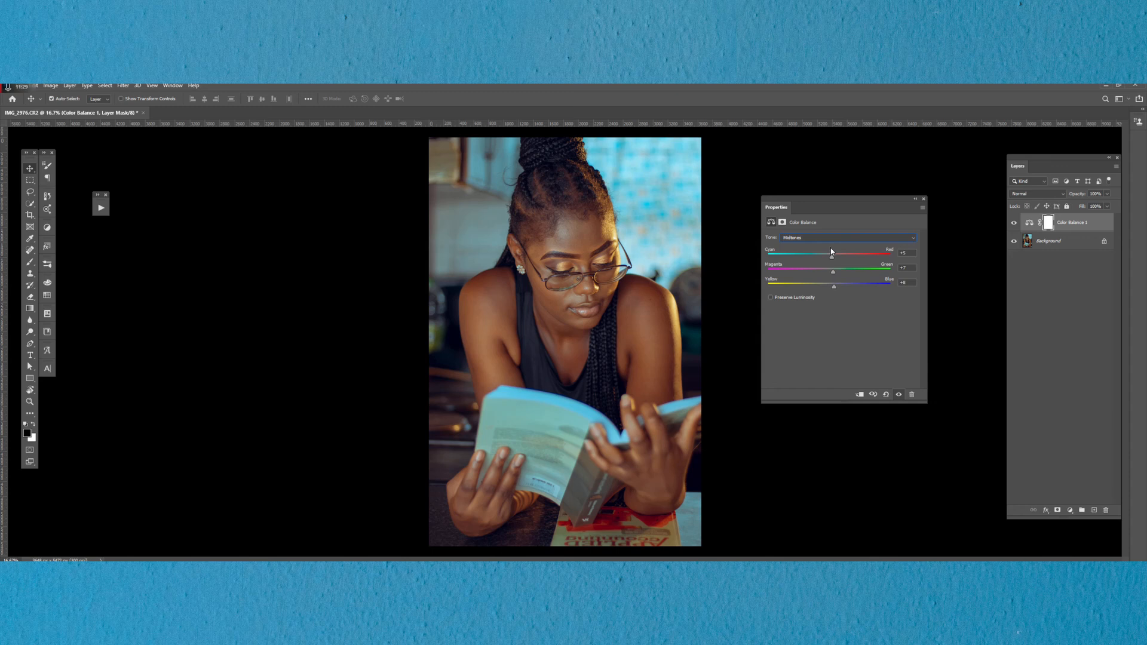
drag(1082, 197, 1060, 195)
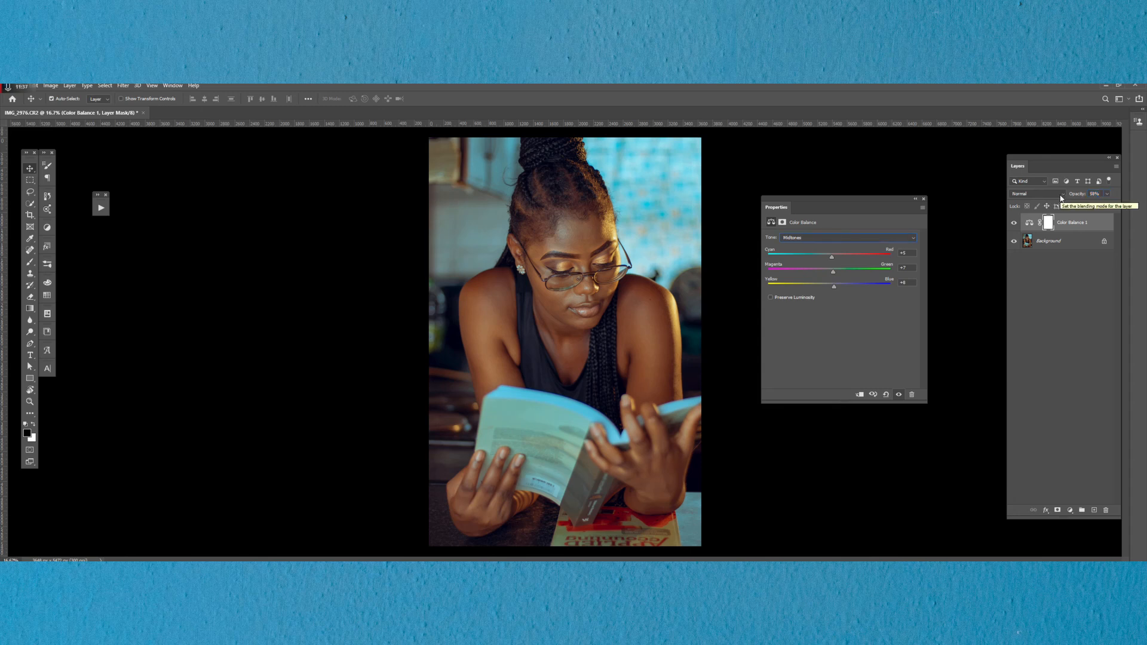